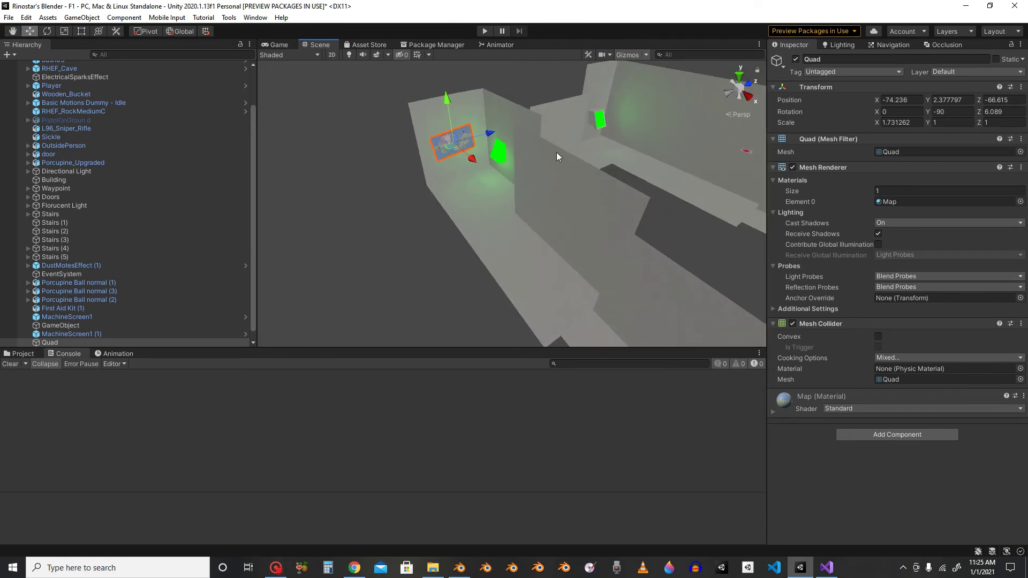
Minimize the open Unity and Blender windows to reach the desktop.
{"action": "left_click", "coordinate": [964, 5]}
{"action": "left_click", "coordinate": [958, 6]}
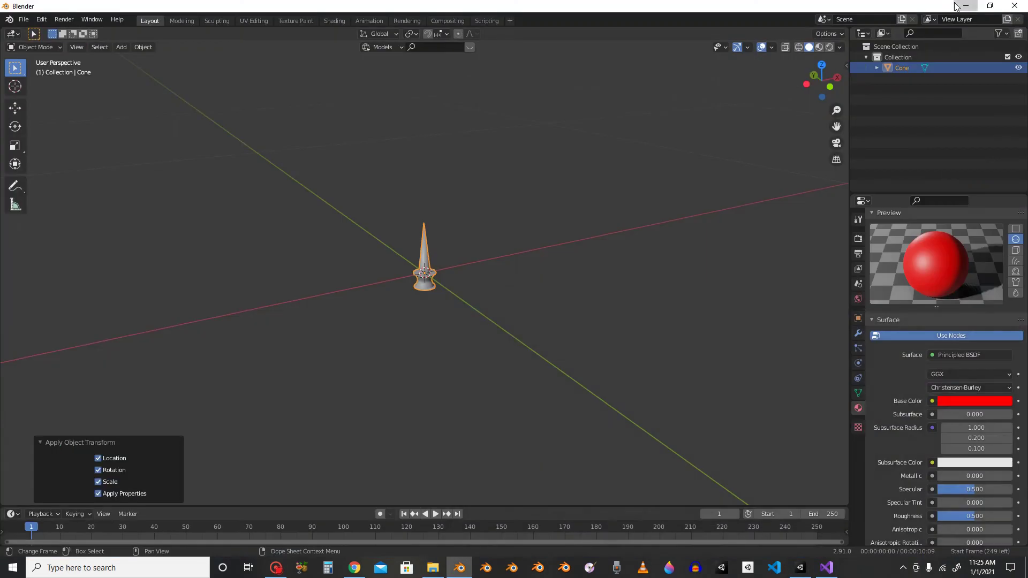
{"action": "left_click", "coordinate": [956, 6]}
{"action": "left_click", "coordinate": [957, 6]}
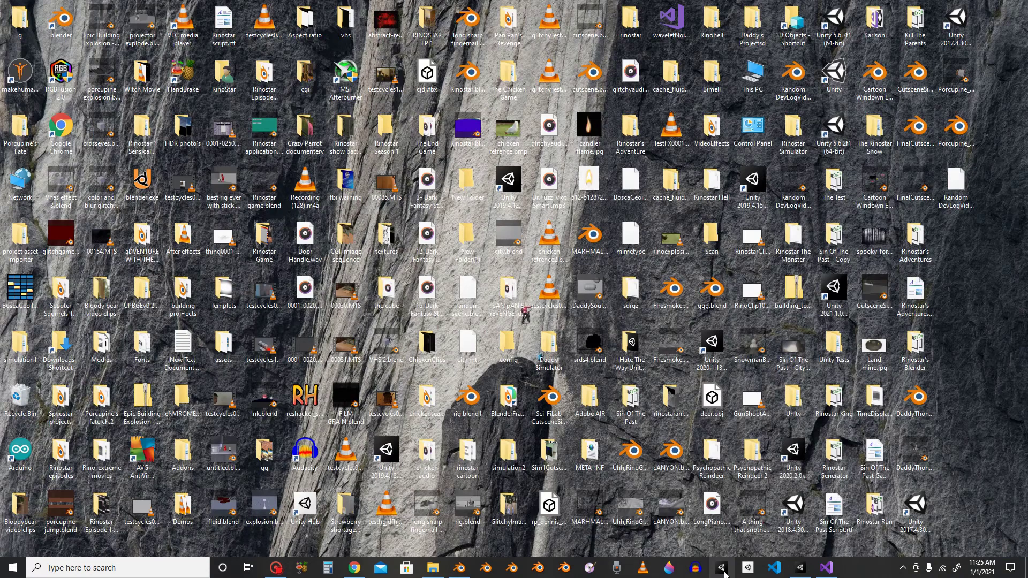
Open the Sin Of The Past project from Unity Hub and put the other Unity project's window out of the way.
{"action": "left_click", "coordinate": [756, 572]}
{"action": "left_click", "coordinate": [636, 348]}
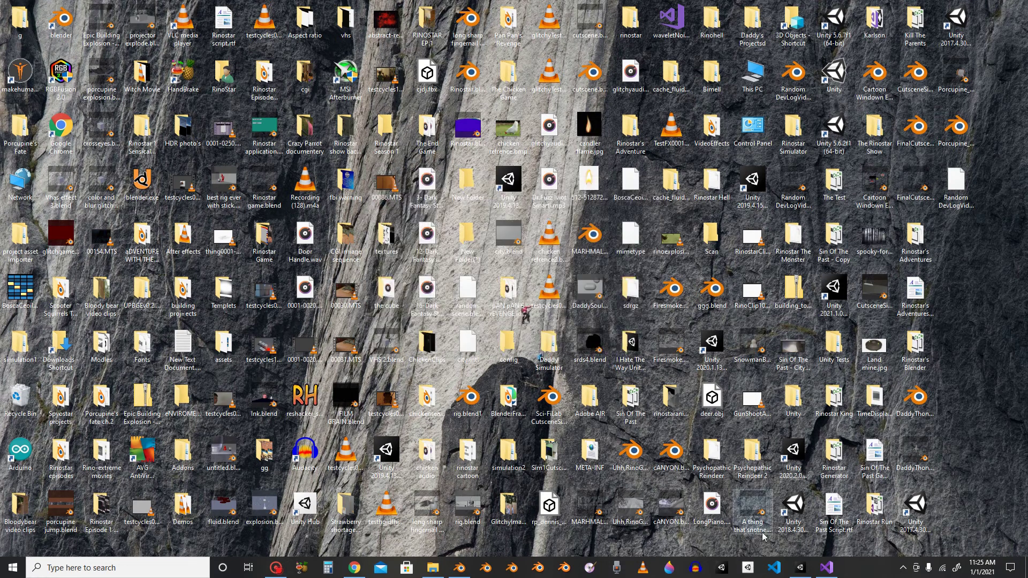
{"action": "left_click", "coordinate": [747, 567]}
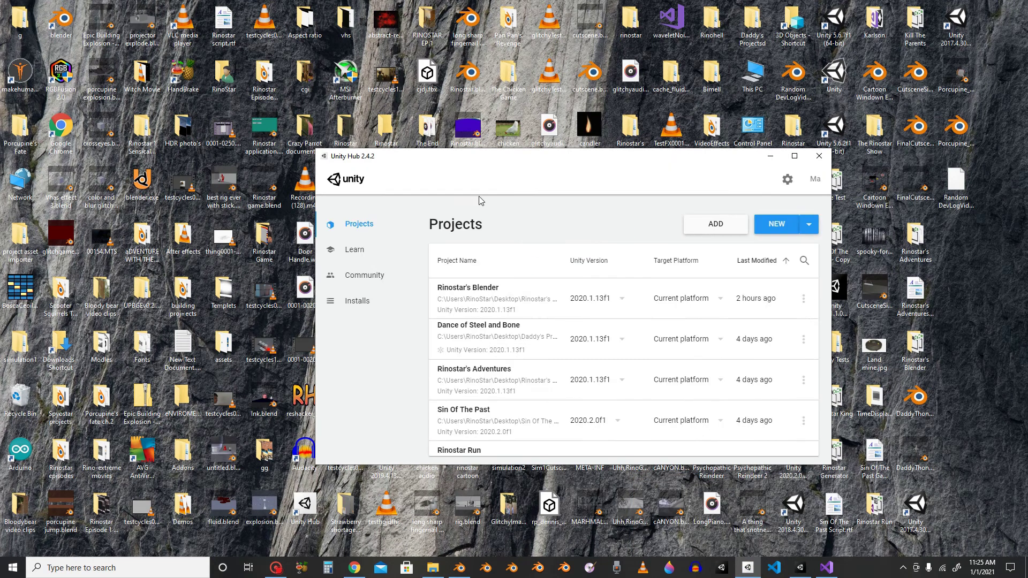
{"action": "scroll", "coordinate": [486, 356], "scroll_direction": "down", "scroll_amount": 3}
{"action": "left_click", "coordinate": [493, 321]}
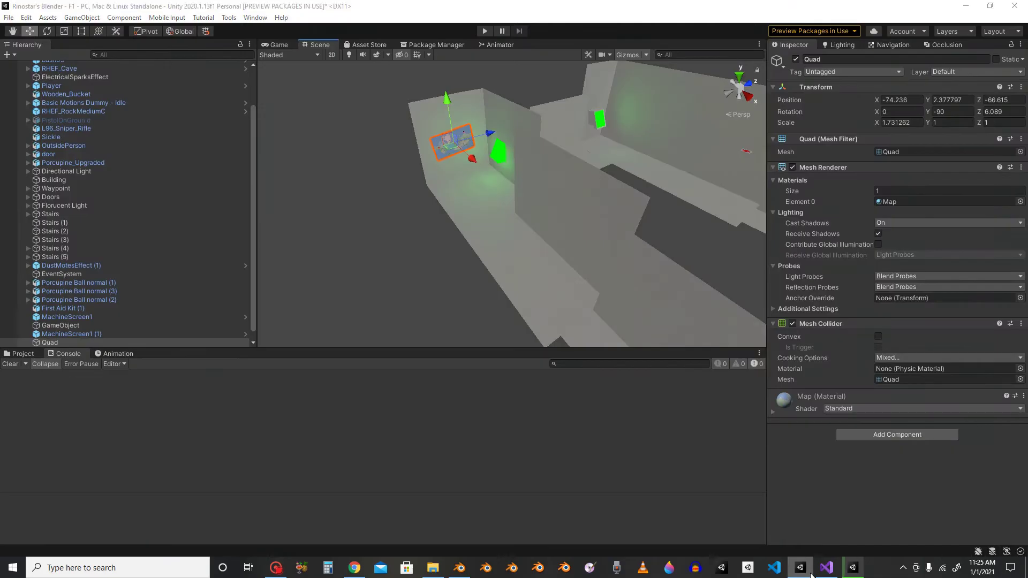
{"action": "left_click", "coordinate": [799, 568]}
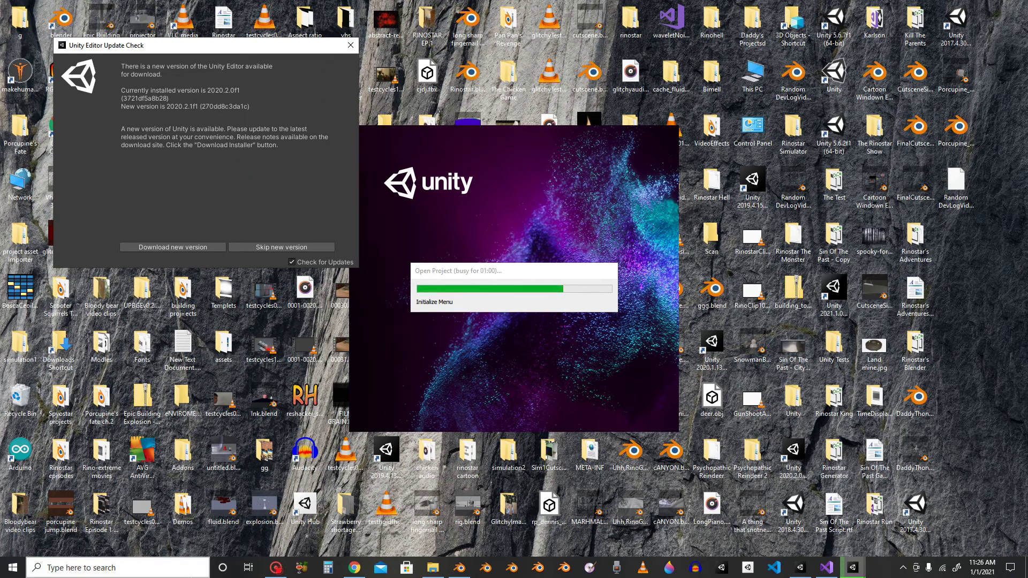
Find Task Manager through the Windows search and open it.
{"action": "left_click", "coordinate": [104, 568]}
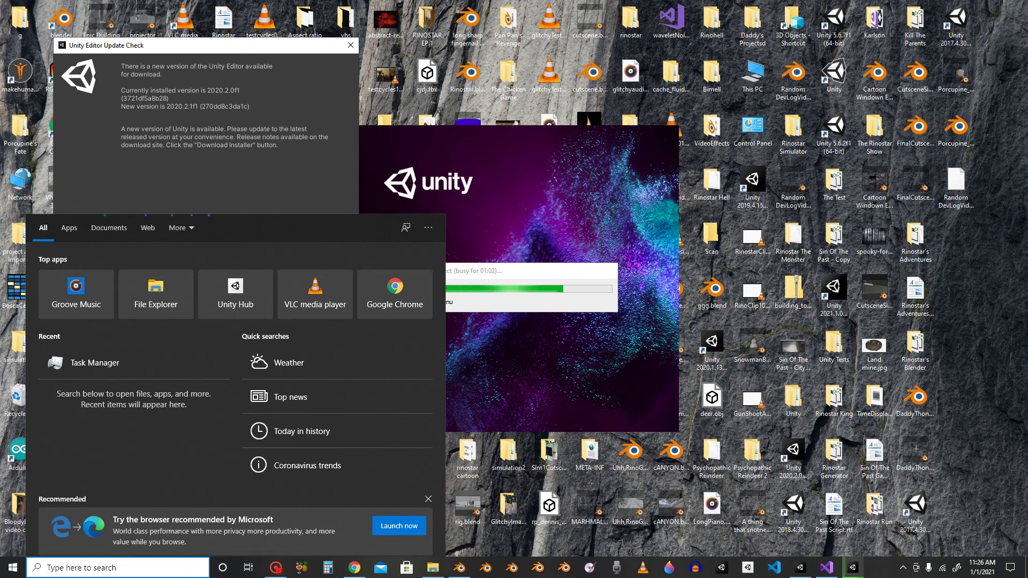
{"action": "type", "text": "t"}
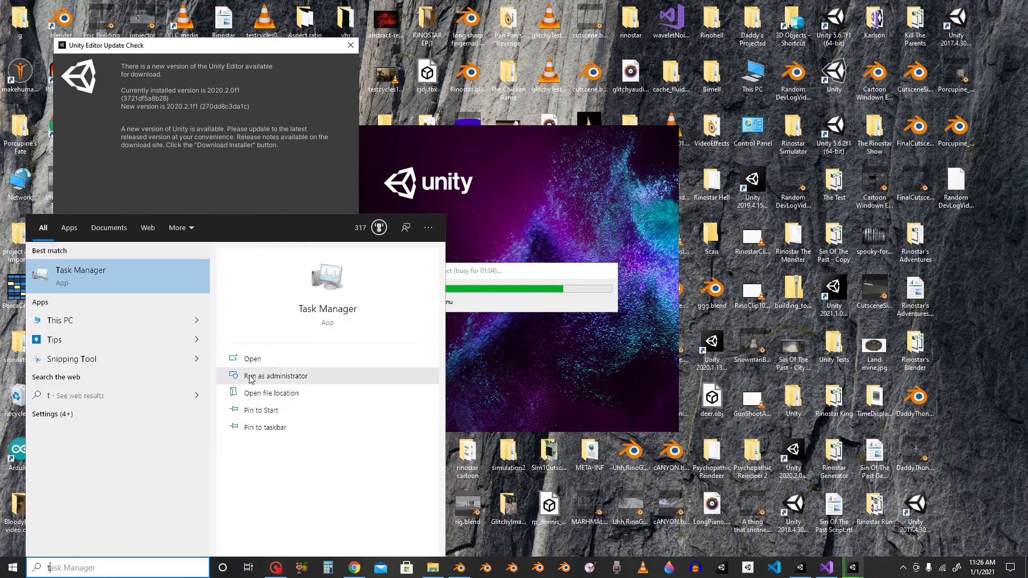
{"action": "left_click", "coordinate": [328, 278]}
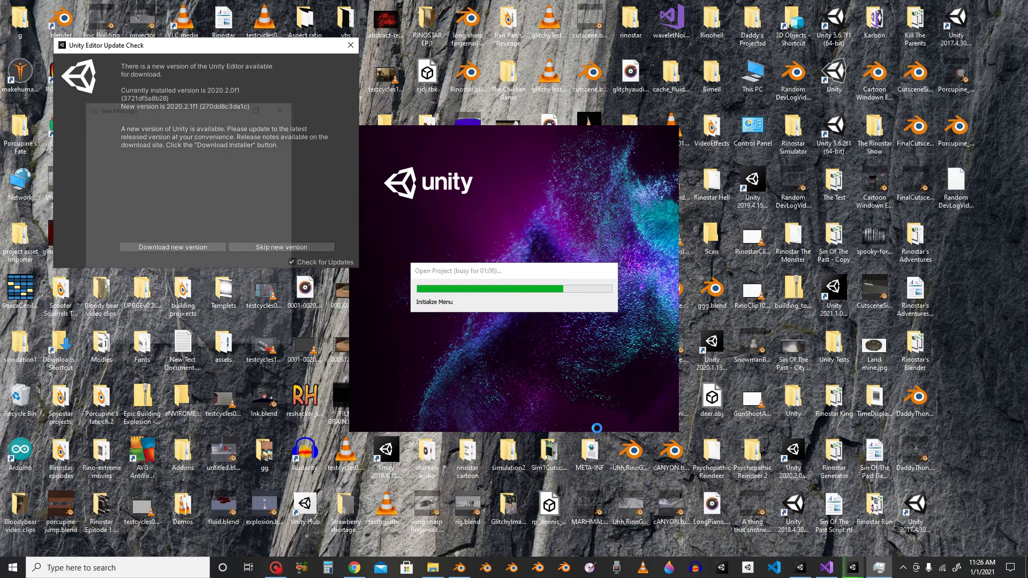
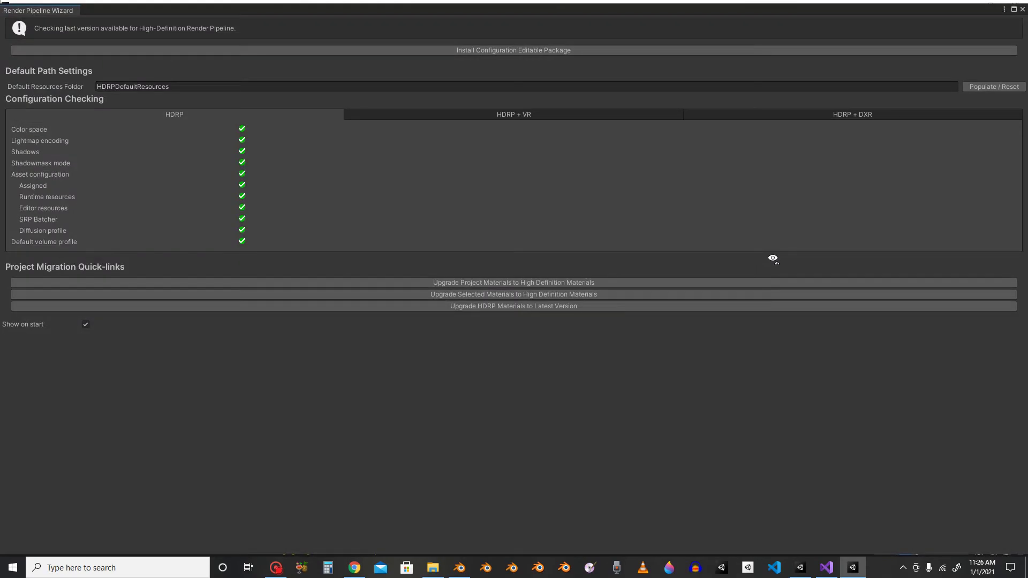
Close the Render Pipeline Wizard, select the FirstPerson-AIO object inside the house and review its components.
{"action": "left_click", "coordinate": [1022, 9]}
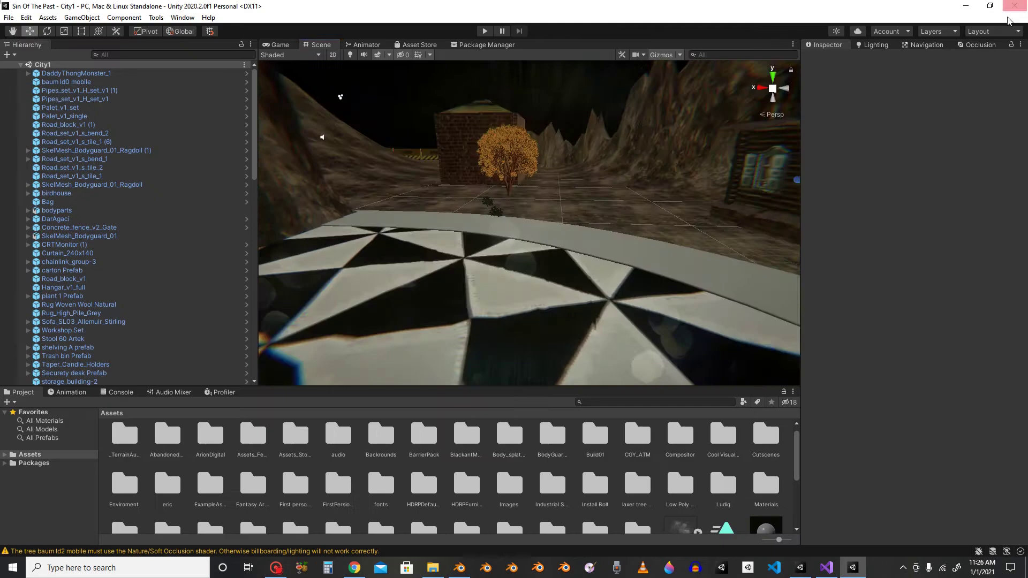
{"action": "key", "text": "w"}
{"action": "right_click_drag", "start_coordinate": [777, 166], "coordinate": [886, 166]}
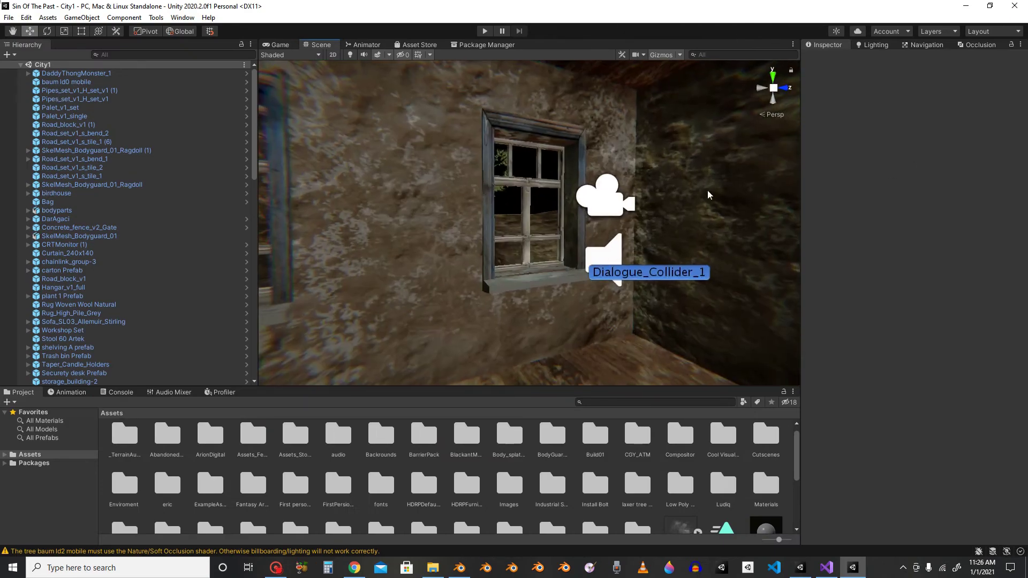
{"action": "left_click", "coordinate": [617, 200]}
{"action": "key", "text": "s"}
{"action": "right_click_drag", "start_coordinate": [618, 200], "coordinate": [540, 236]}
{"action": "key", "text": "w"}
{"action": "key", "text": "s"}
{"action": "scroll", "coordinate": [878, 311], "scroll_direction": "down", "scroll_amount": 15}
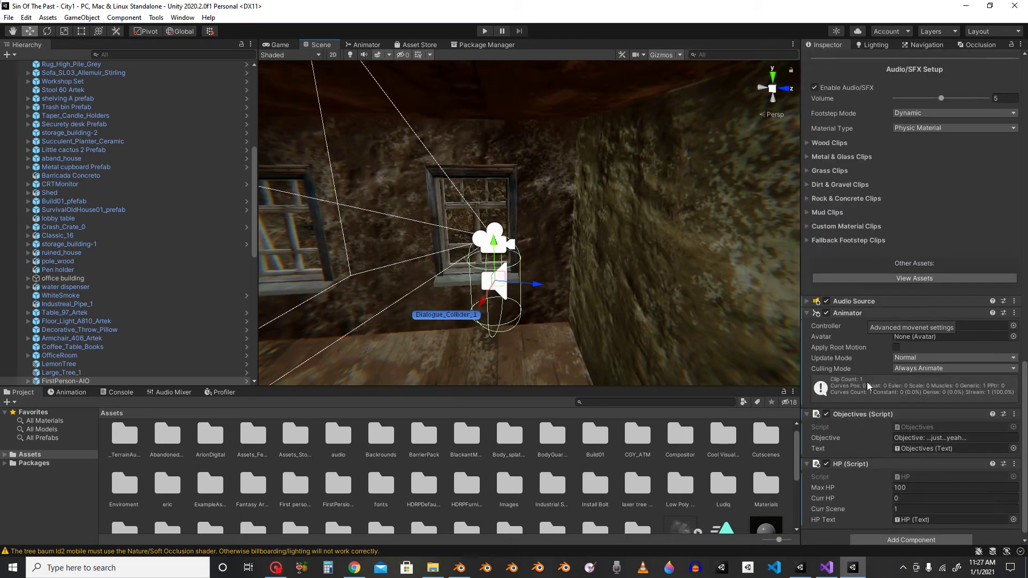
{"action": "scroll", "coordinate": [871, 393], "scroll_direction": "up", "scroll_amount": 15}
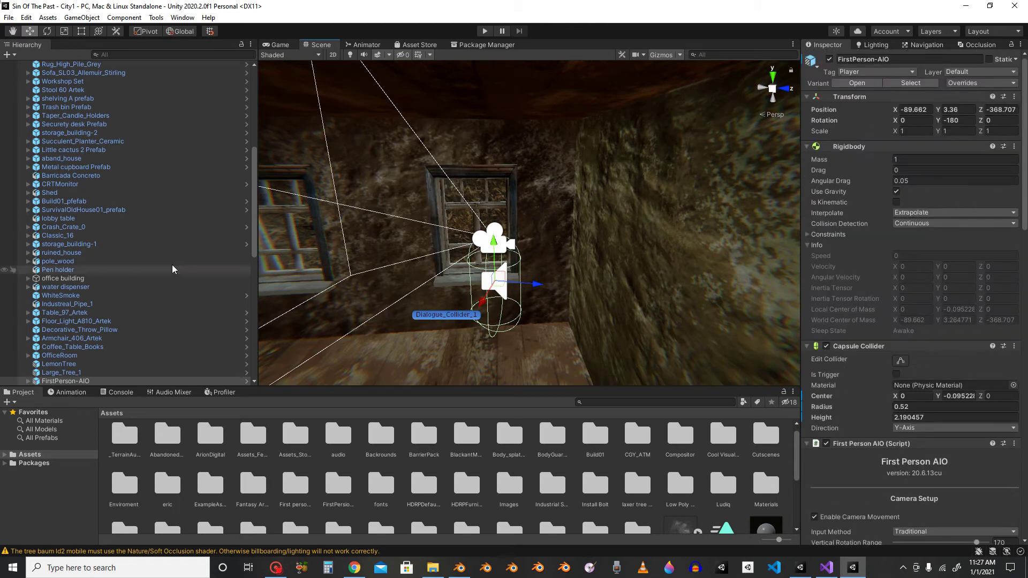
Expand FirstPerson-AIO with all its children and select its Player Camera.
{"action": "scroll", "coordinate": [102, 182], "scroll_direction": "up", "scroll_amount": 5}
{"action": "scroll", "coordinate": [91, 281], "scroll_direction": "down", "scroll_amount": 14}
{"action": "scroll", "coordinate": [28, 123], "scroll_direction": "up", "scroll_amount": 4}
{"action": "left_click", "coordinate": [27, 189], "text": "alt"}
{"action": "left_click", "coordinate": [65, 206]}
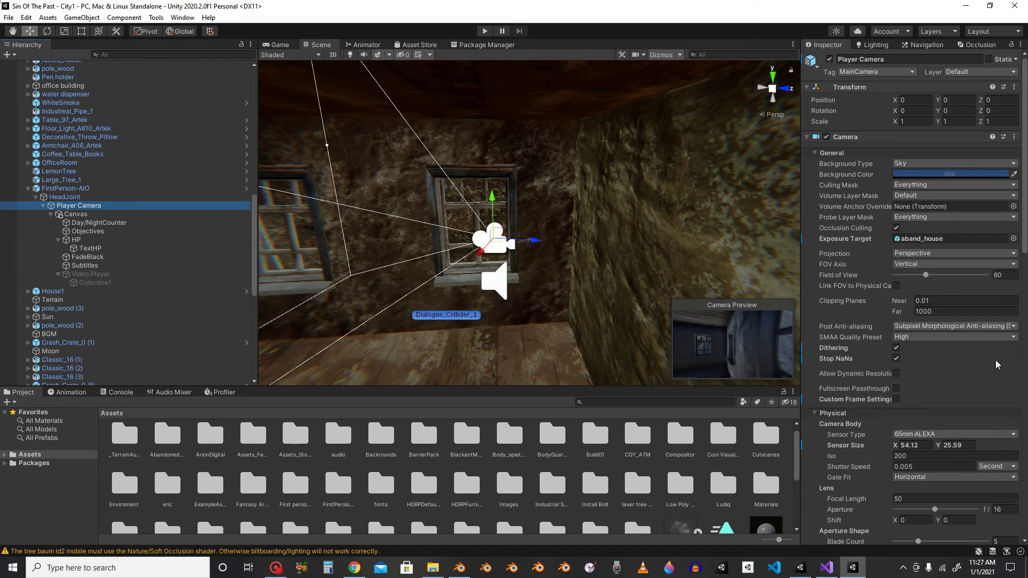
Examine the Player Camera's camera and volume settings and its surroundings in the room.
{"action": "scroll", "coordinate": [997, 424], "scroll_direction": "down", "scroll_amount": 9}
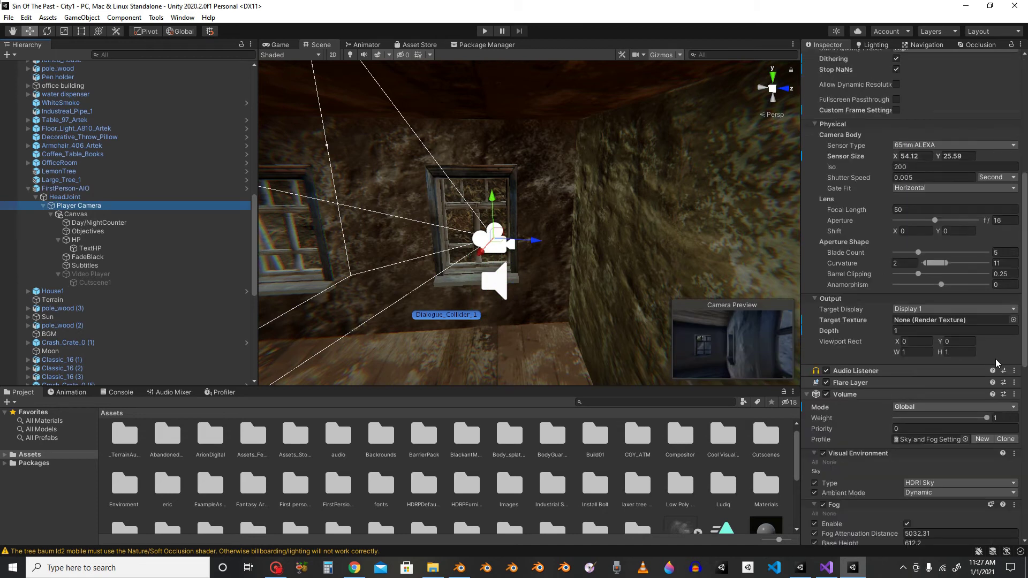
{"action": "scroll", "coordinate": [996, 364], "scroll_direction": "up", "scroll_amount": 5}
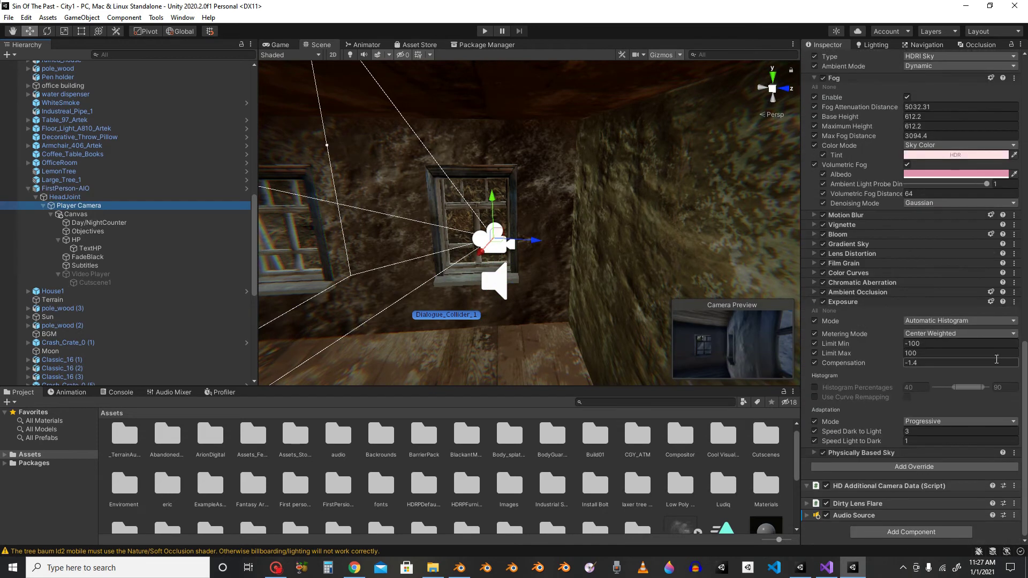
{"action": "scroll", "coordinate": [997, 359], "scroll_direction": "up", "scroll_amount": 5}
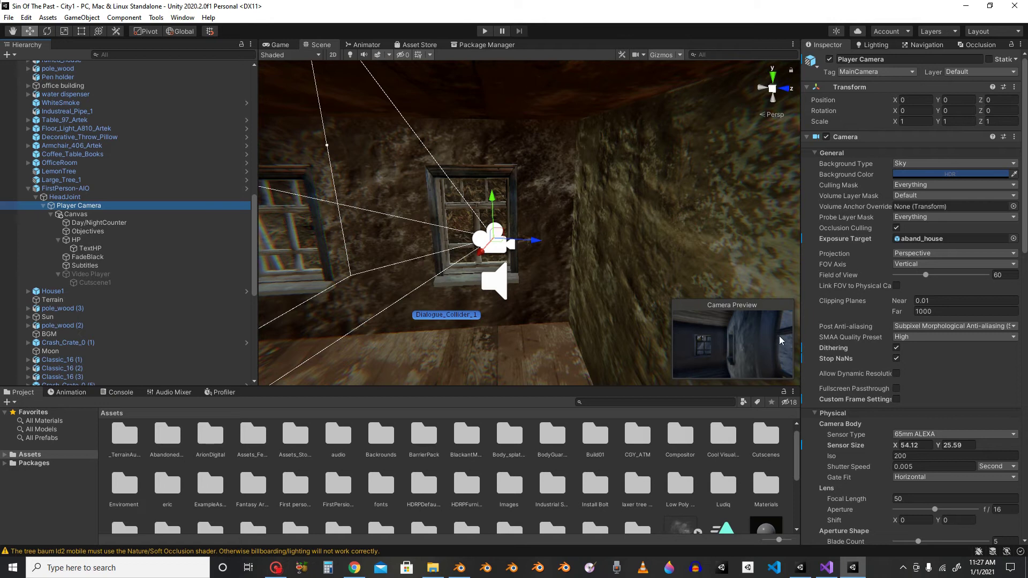
{"action": "mouse_move", "coordinate": [834, 362]}
{"action": "right_click_drag", "start_coordinate": [608, 337], "coordinate": [587, 350]}
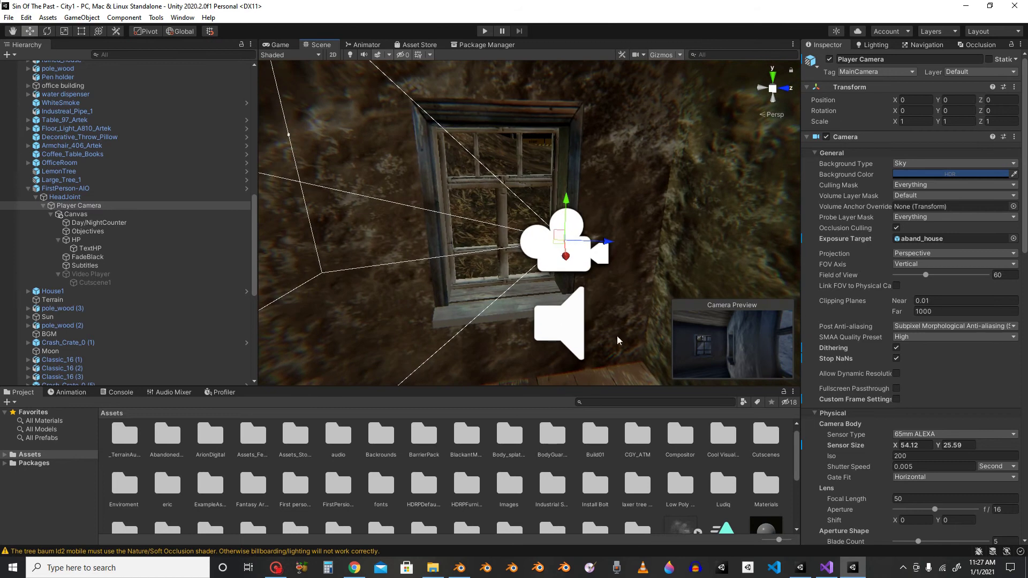
{"action": "left_click", "coordinate": [29, 190]}
{"action": "key", "text": "s"}
{"action": "right_click_drag", "start_coordinate": [596, 292], "coordinate": [781, 272]}
{"action": "key", "text": "d"}
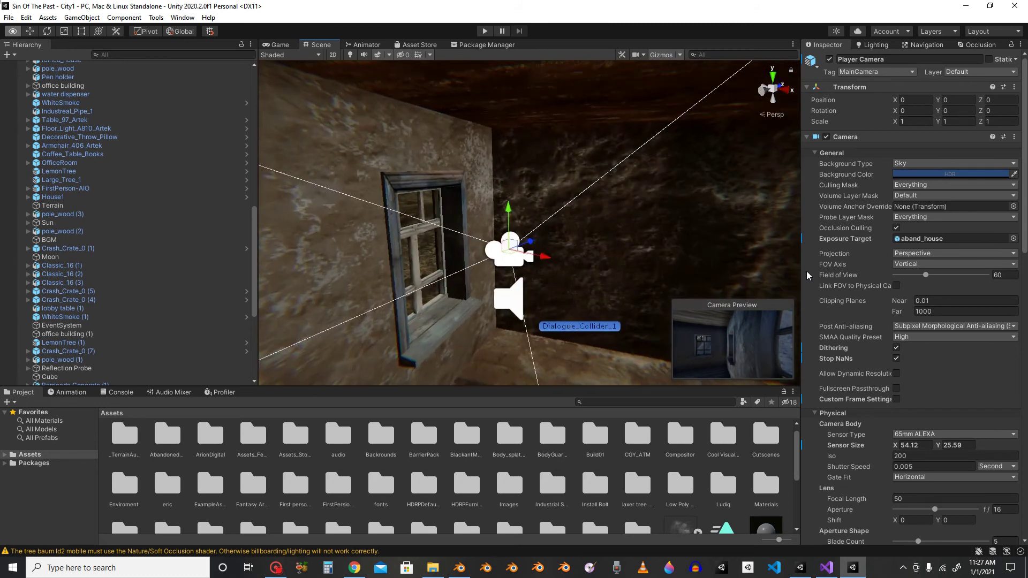
{"action": "right_click_drag", "start_coordinate": [564, 294], "coordinate": [384, 5]}
Turn off Stop NaNs on the Player Camera and start playing the scene.
{"action": "left_click", "coordinate": [893, 358]}
{"action": "left_click", "coordinate": [487, 31]}
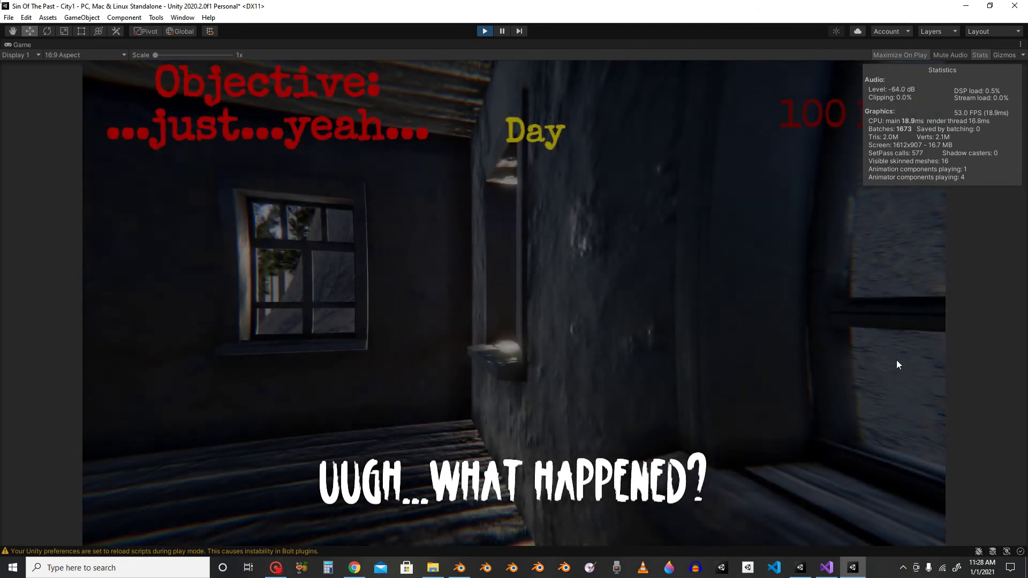
{"action": "left_click", "coordinate": [112, 203]}
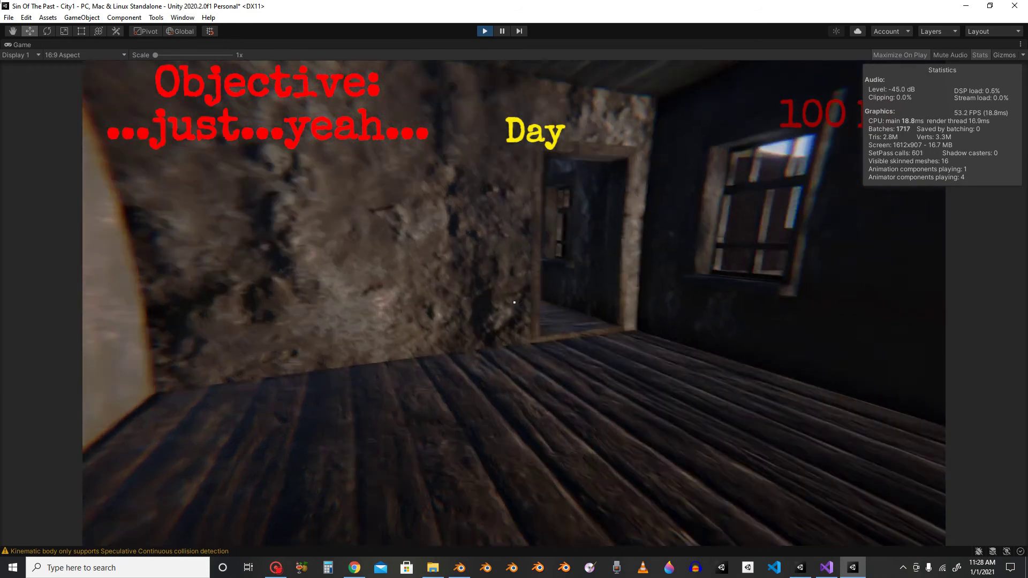
Playtest the level by walking through the house and running outside to check how the camera renders.
{"action": "key", "text": "w"}
{"action": "key", "text": "w"}
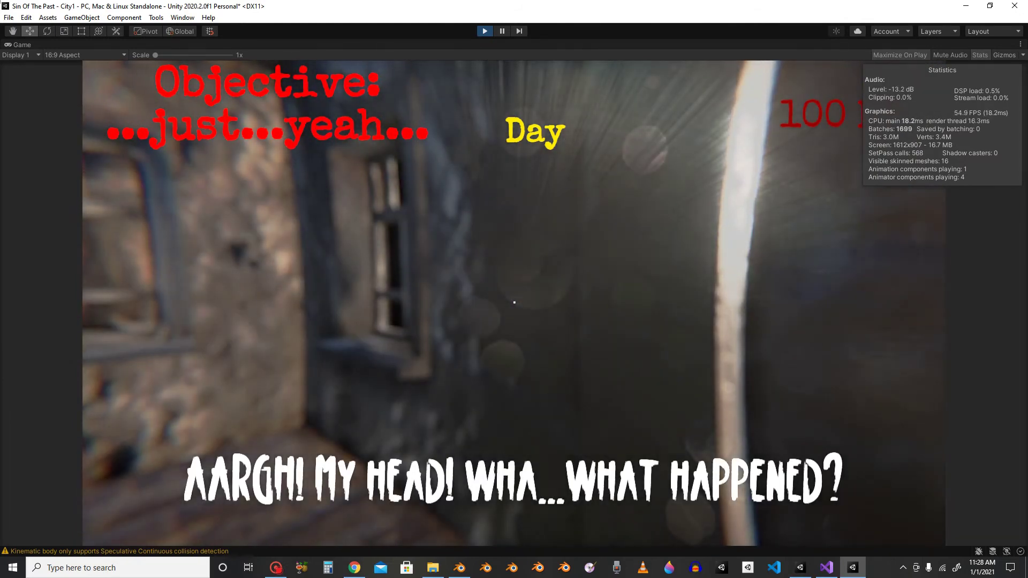
{"action": "key", "text": "w"}
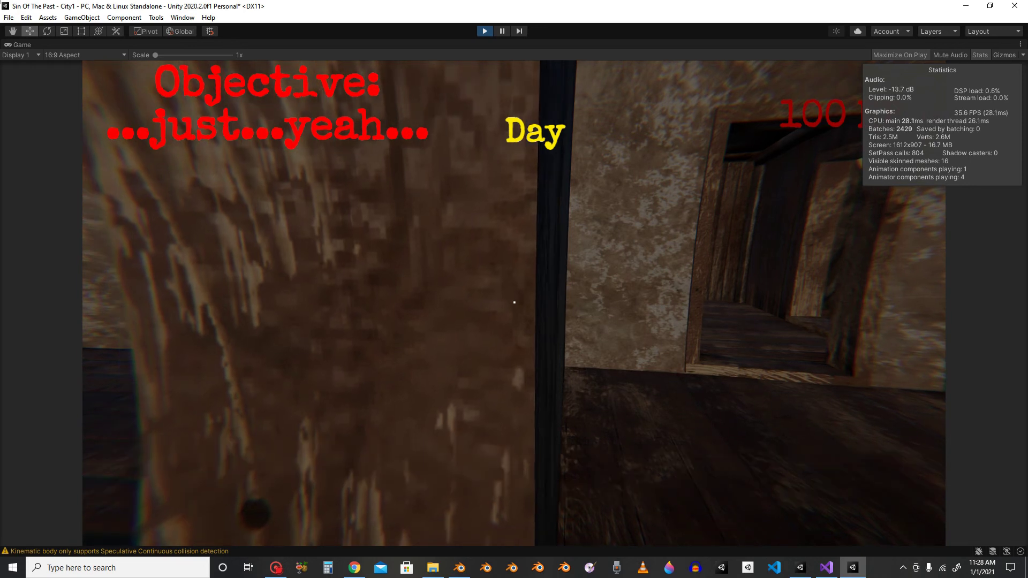
{"action": "key", "text": "w"}
{"action": "key", "text": "shift+w"}
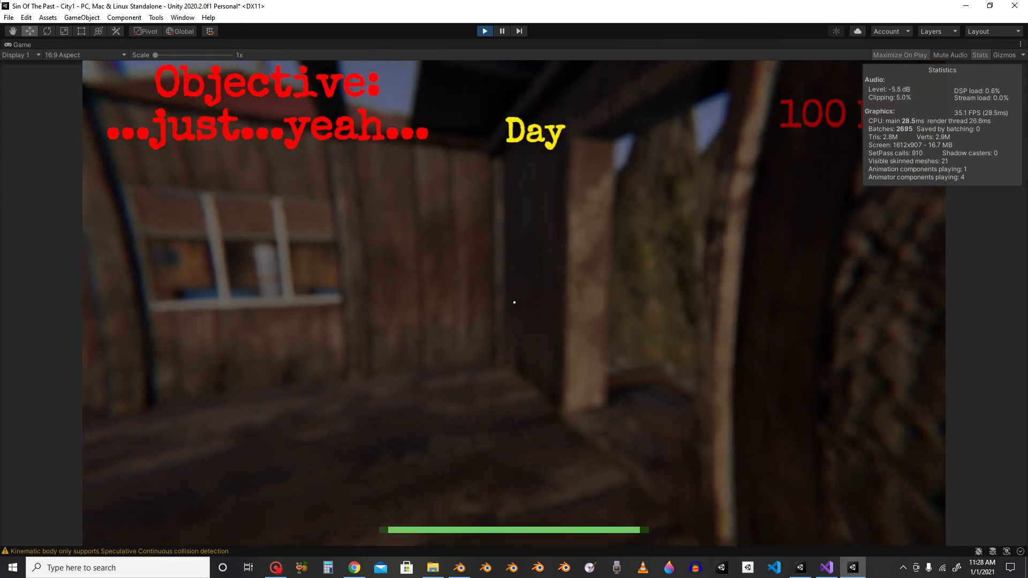
{"action": "key", "text": "w"}
{"action": "key", "text": "w"}
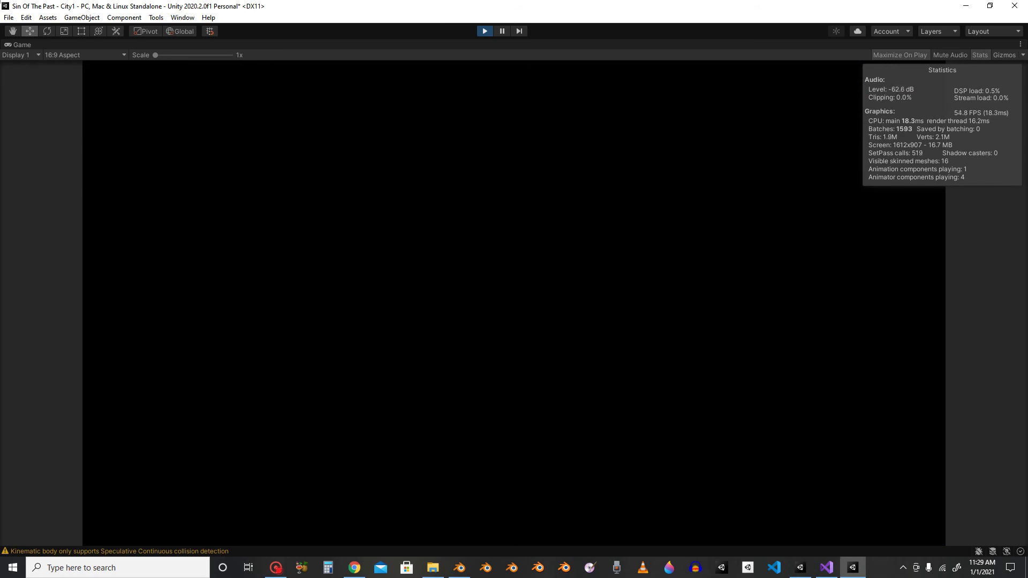
{"action": "key", "text": "w"}
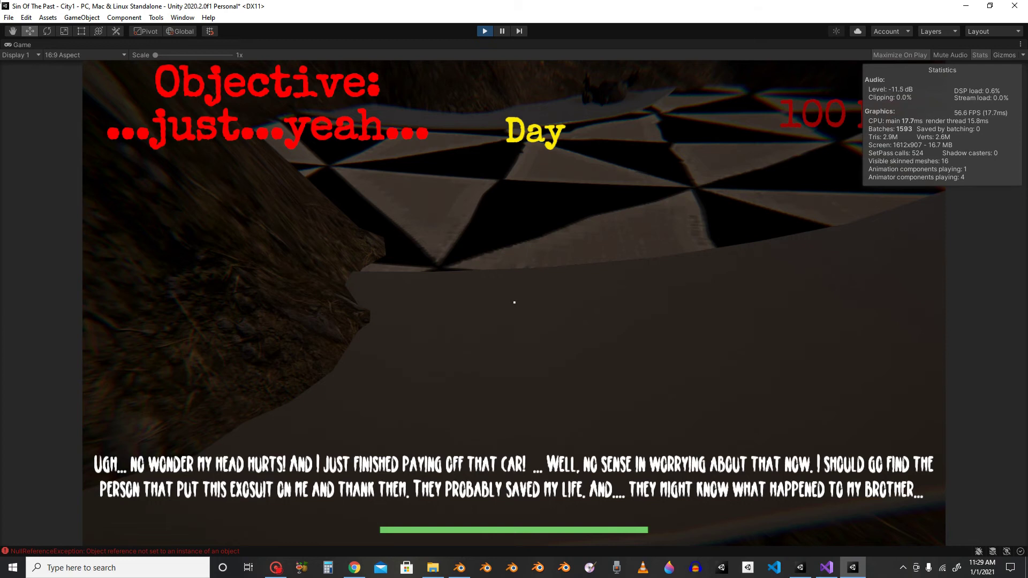
{"action": "key", "text": "shift+w"}
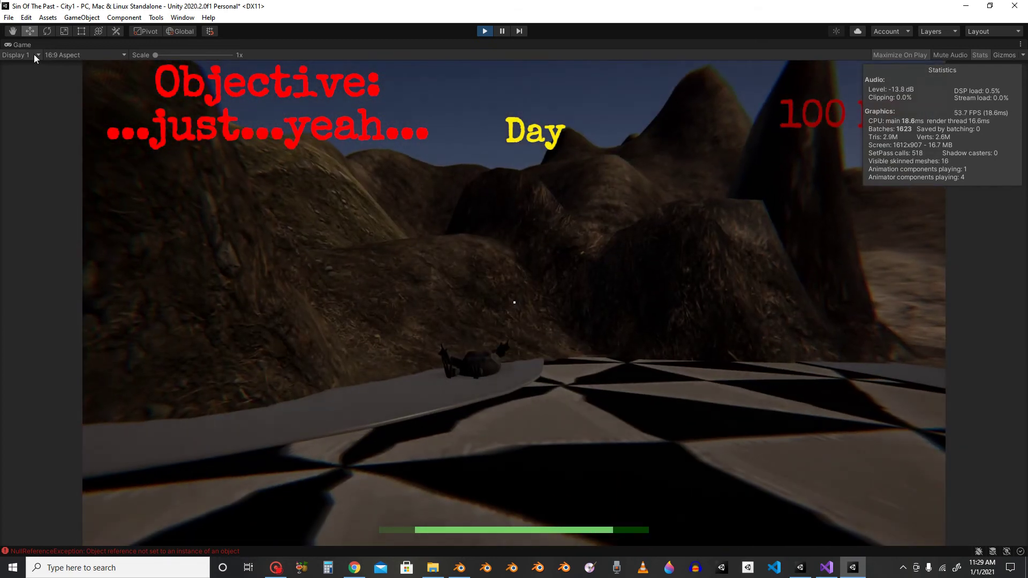
Restore the editor layout to check the Player Camera's Stop NaNs setting, and maximize the Game view again.
{"action": "right_click", "coordinate": [16, 46]}
{"action": "left_click", "coordinate": [47, 78]}
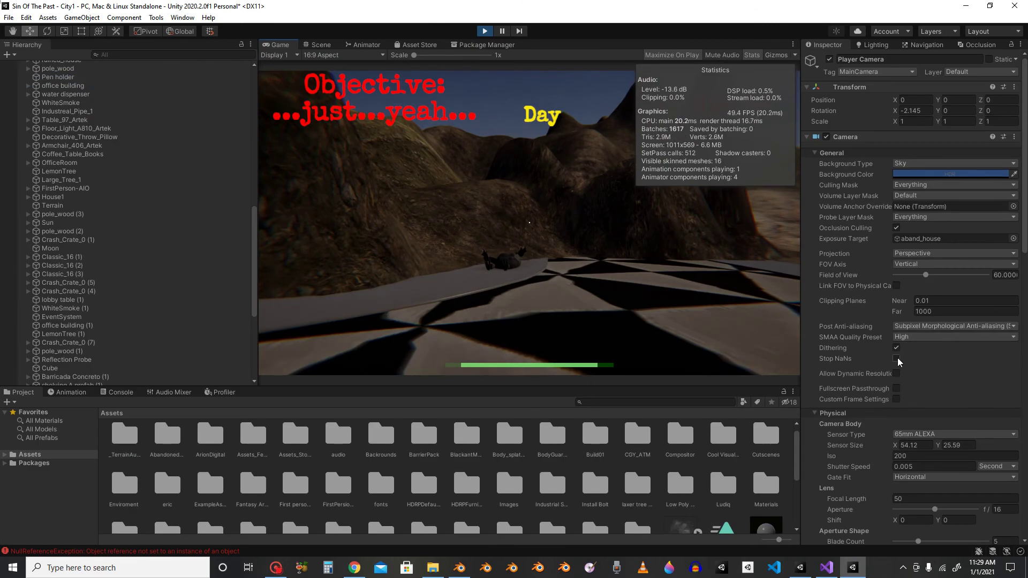
{"action": "right_click", "coordinate": [279, 45]}
{"action": "left_click", "coordinate": [308, 79]}
{"action": "left_click", "coordinate": [627, 303]}
Run across the checkered street towards the wrecked cars and buildings, and end the playtest.
{"action": "key", "text": "shift+w"}
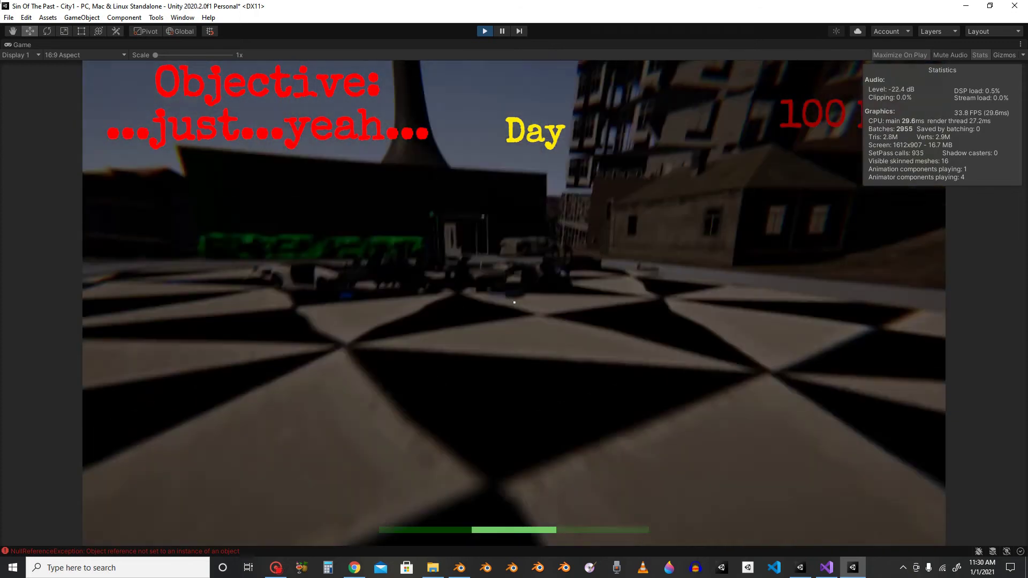
{"action": "key", "text": "w"}
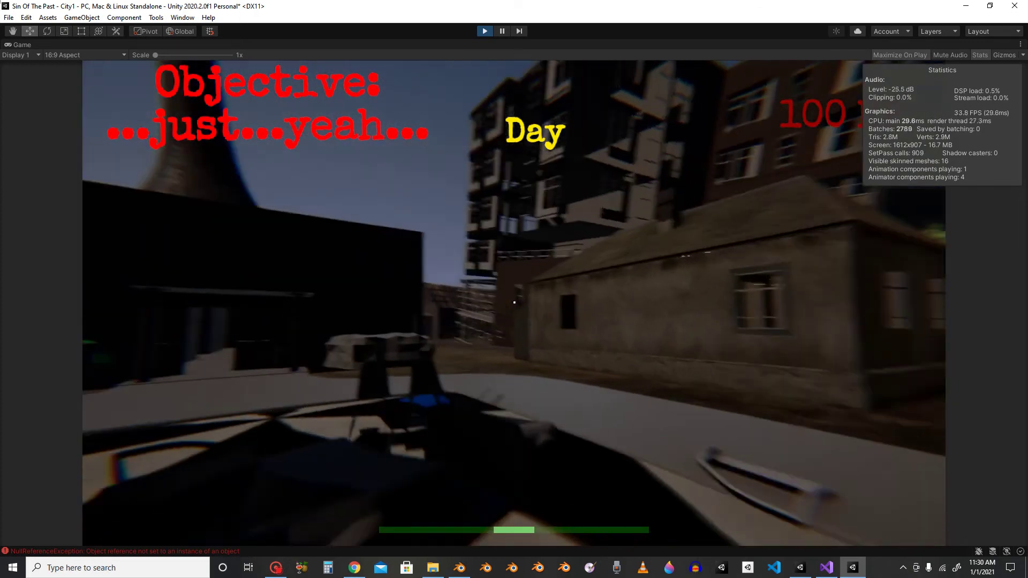
{"action": "key", "text": "Escape"}
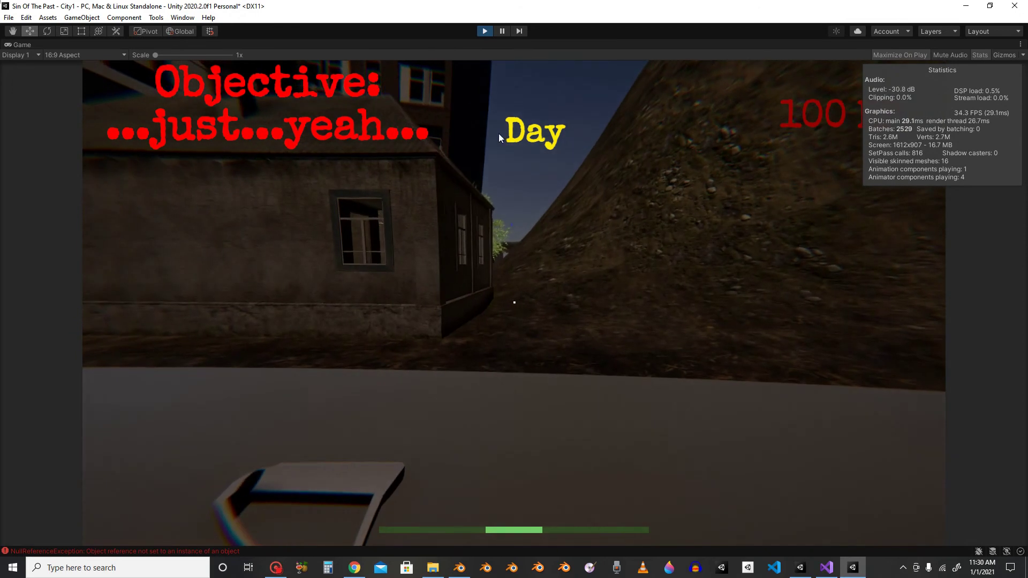
{"action": "left_click", "coordinate": [486, 31]}
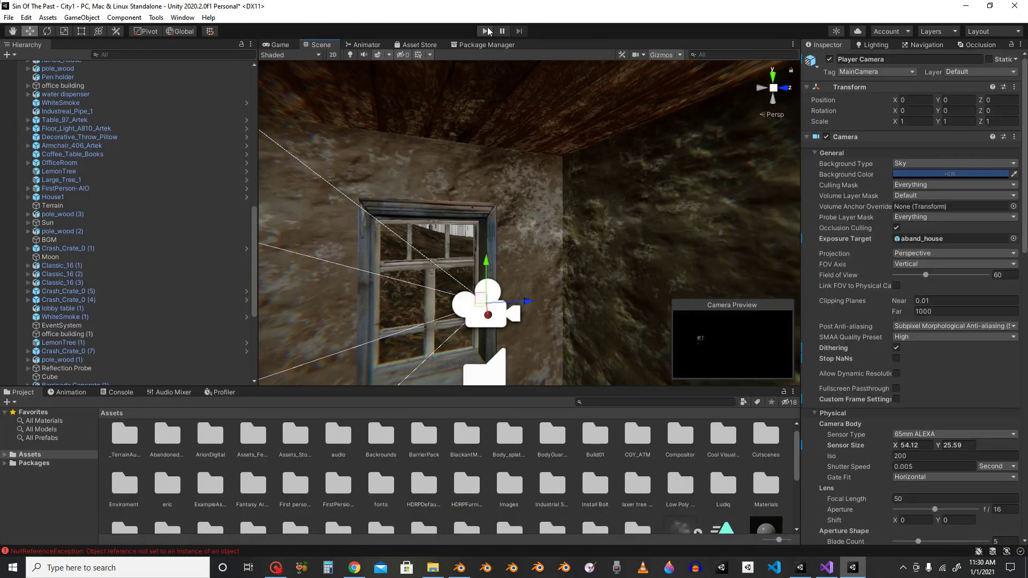
Turn Stop NaNs back on for the Player Camera and fly the scene view out to the checkered street.
{"action": "right_click_drag", "start_coordinate": [558, 260], "coordinate": [572, 298]}
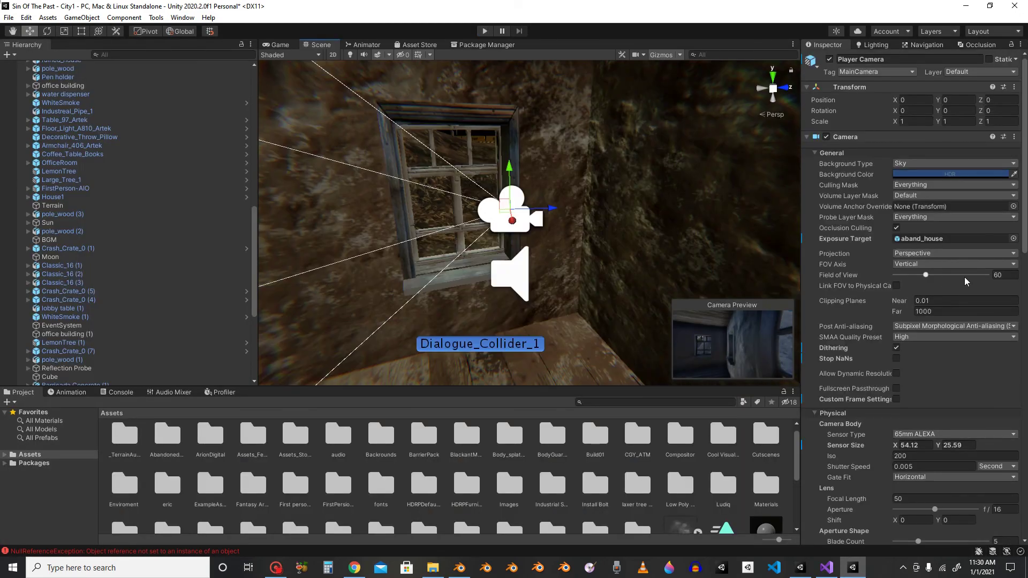
{"action": "right_click_drag", "start_coordinate": [655, 213], "coordinate": [705, 228]}
{"action": "key", "text": "w"}
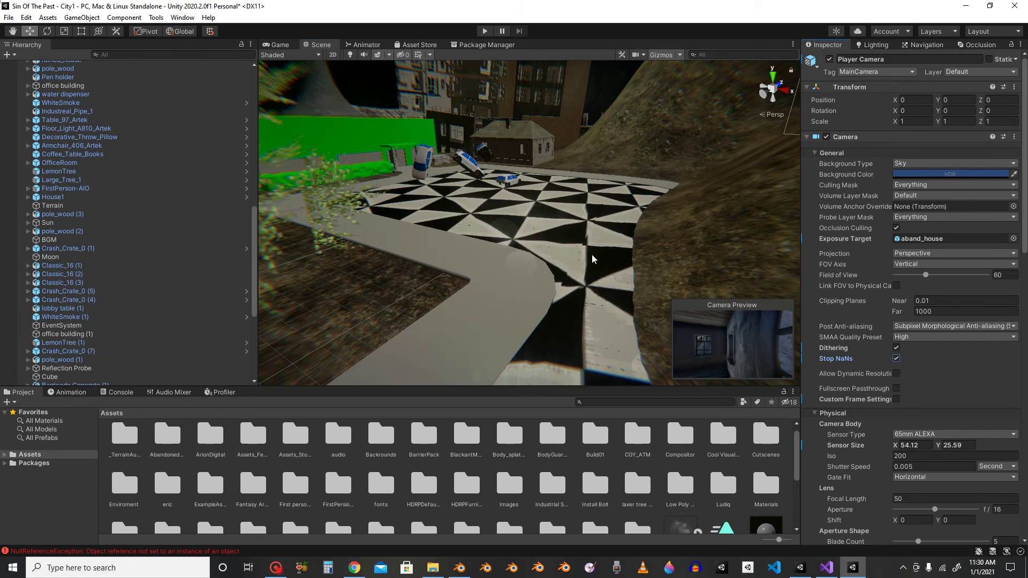
{"action": "right_click_drag", "start_coordinate": [592, 259], "coordinate": [465, 244]}
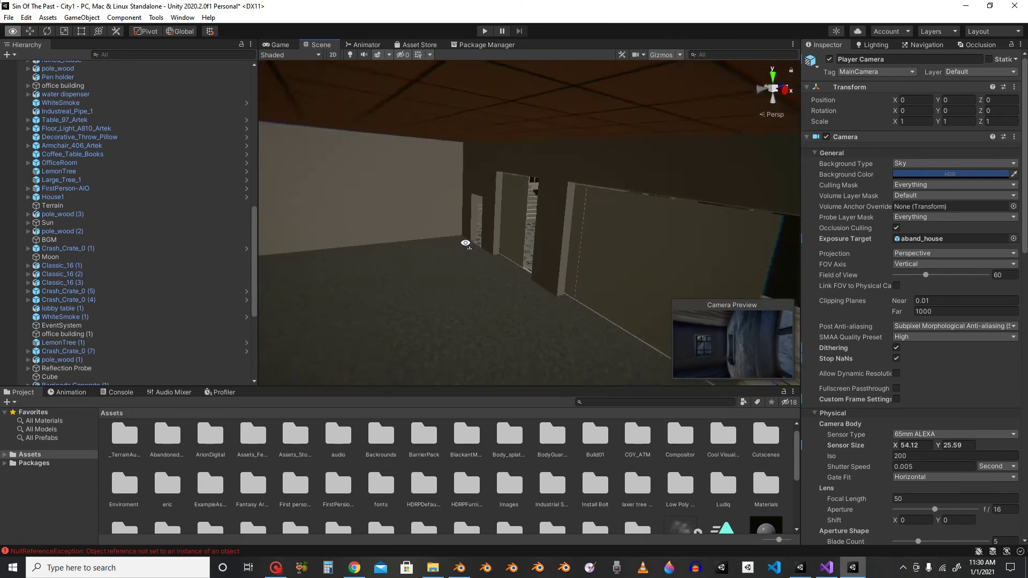
{"action": "right_click_drag", "start_coordinate": [376, 270], "coordinate": [555, 225]}
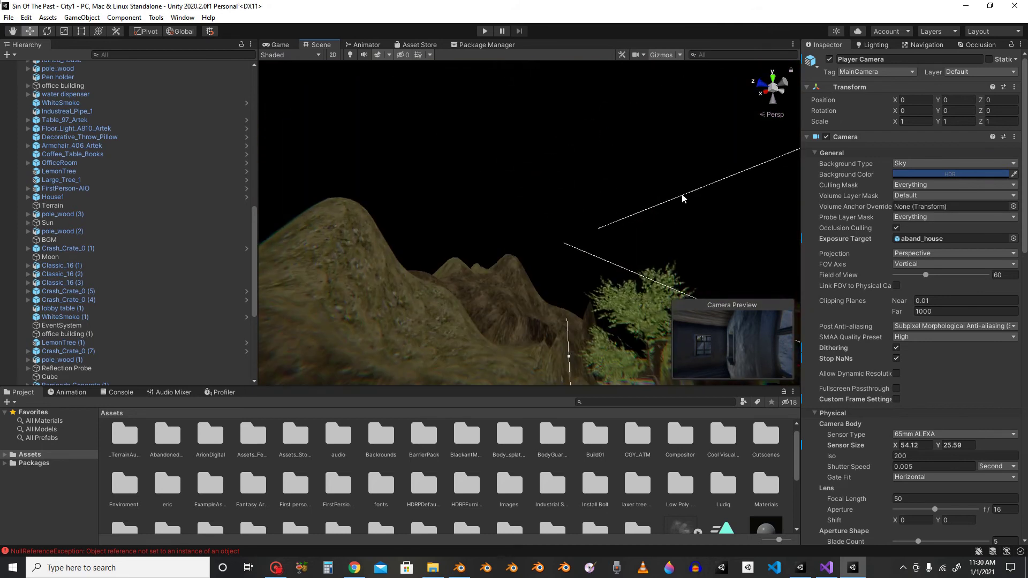
Leave the Sin Of The Past project and bring up Unity Hub, dismissing its JavaScript error dialogs.
{"action": "left_click", "coordinate": [974, 6]}
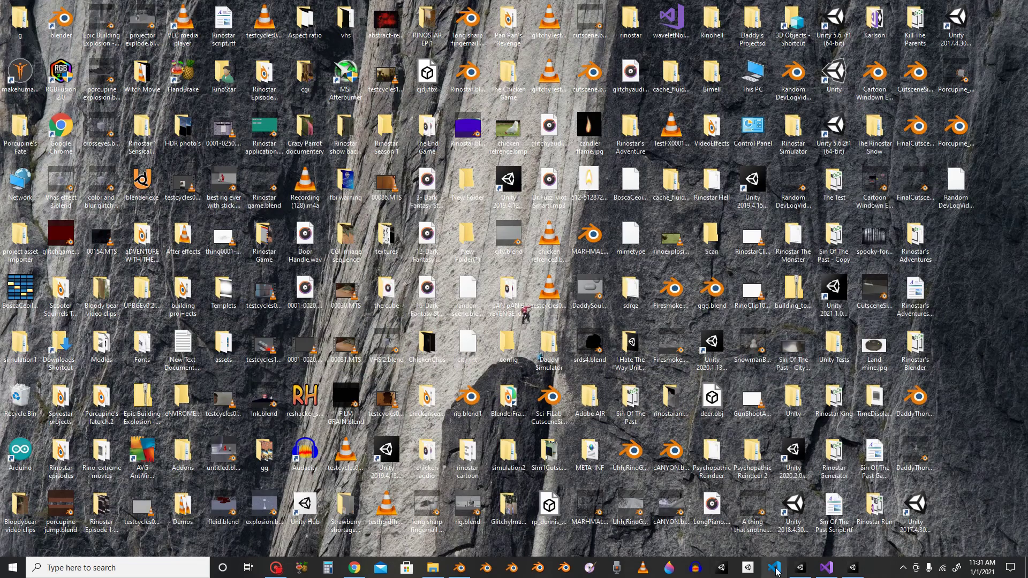
{"action": "left_click", "coordinate": [853, 568]}
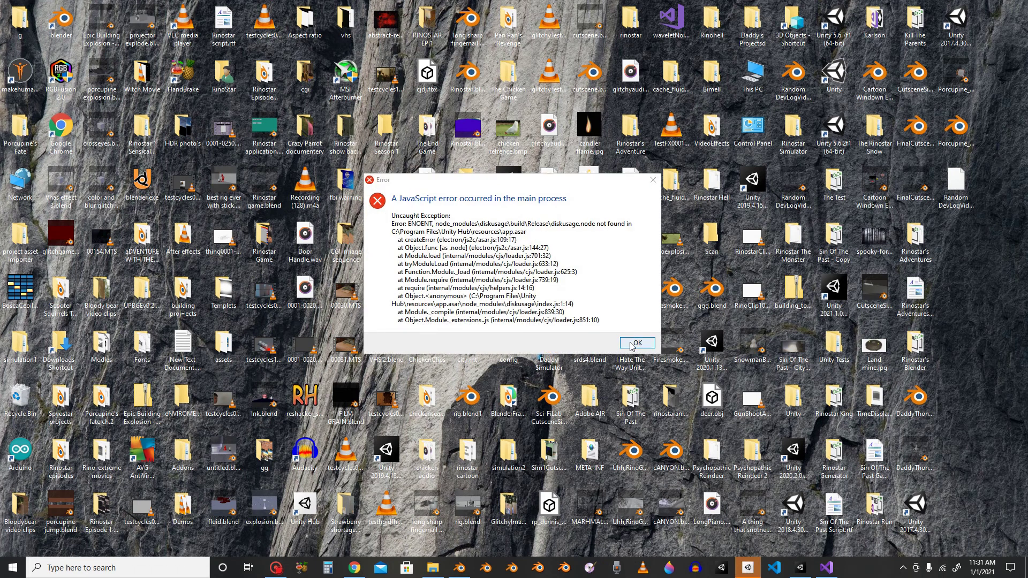
{"action": "left_click", "coordinate": [636, 343]}
{"action": "left_click", "coordinate": [742, 565]}
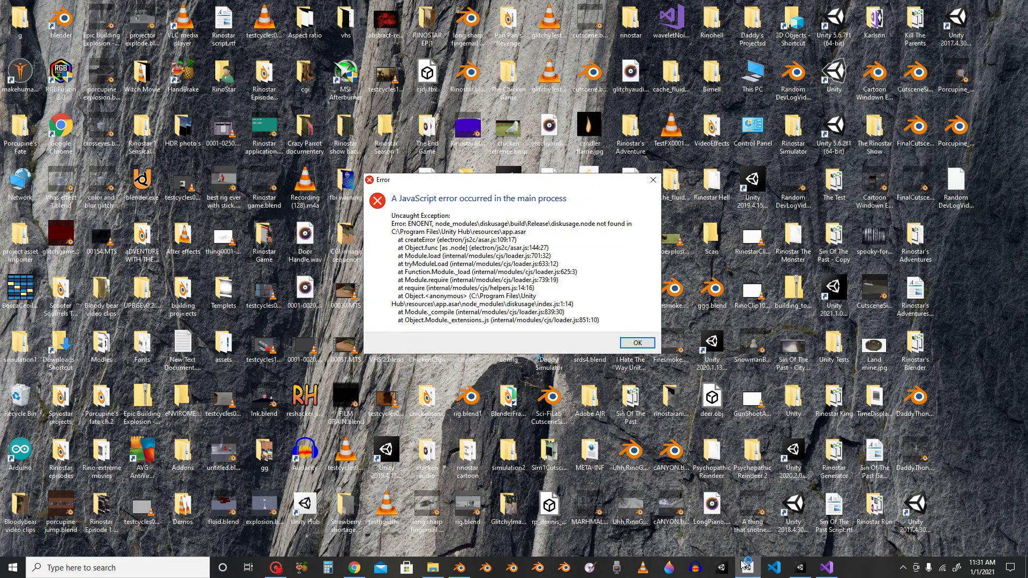
{"action": "mouse_move", "coordinate": [746, 566]}
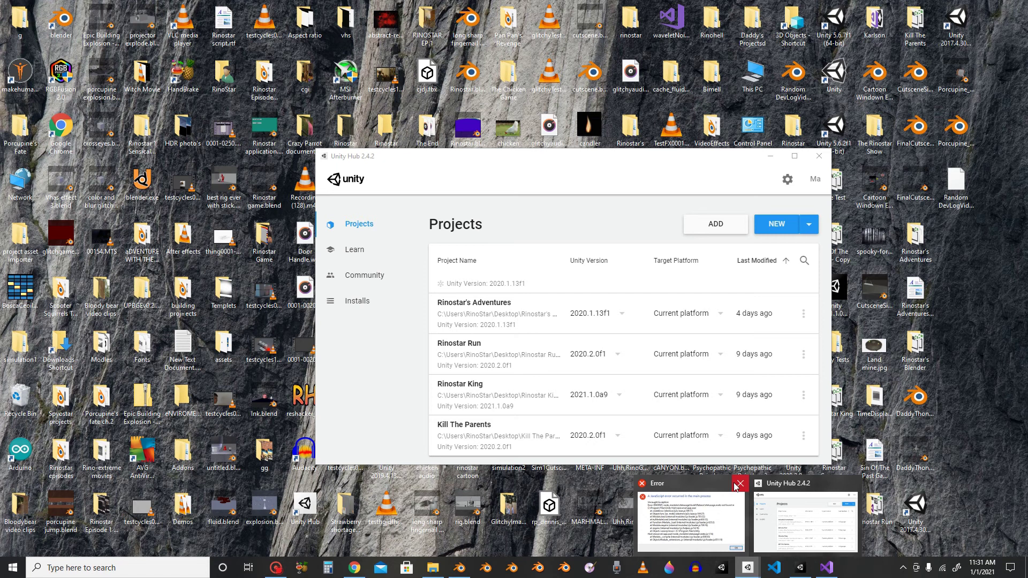
{"action": "left_click", "coordinate": [739, 484]}
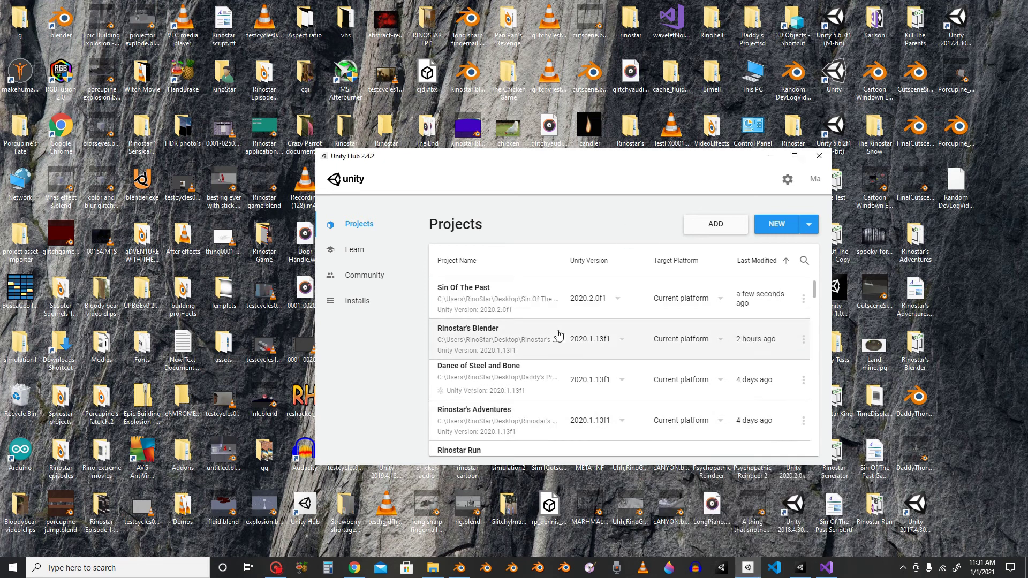
Open the Rinostar The Monster project from the Unity Hub project list and close the HD Render Pipeline Wizard.
{"action": "scroll", "coordinate": [560, 360], "scroll_direction": "down", "scroll_amount": 2}
{"action": "scroll", "coordinate": [560, 360], "scroll_direction": "down", "scroll_amount": 2}
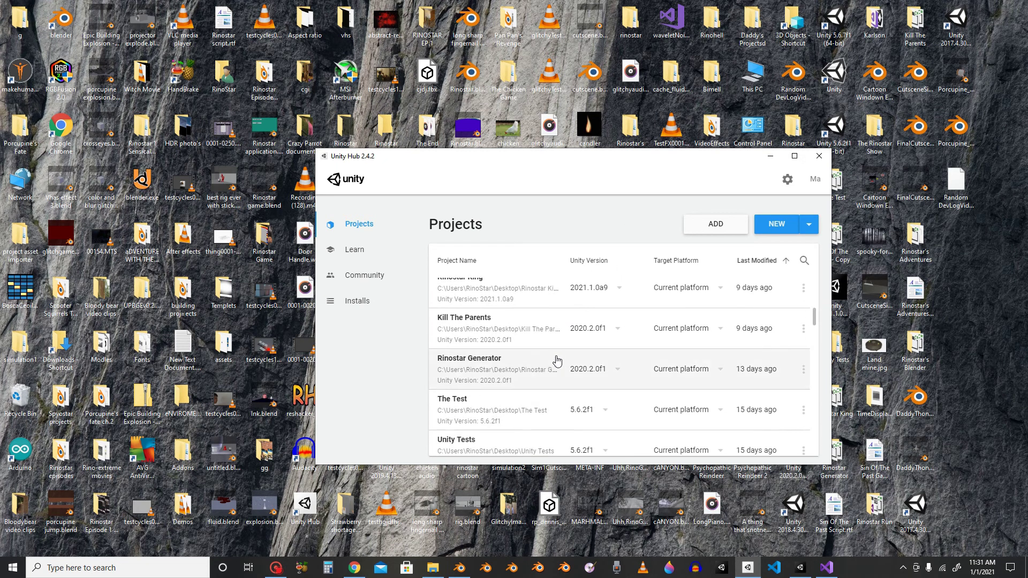
{"action": "scroll", "coordinate": [539, 394], "scroll_direction": "down", "scroll_amount": 2}
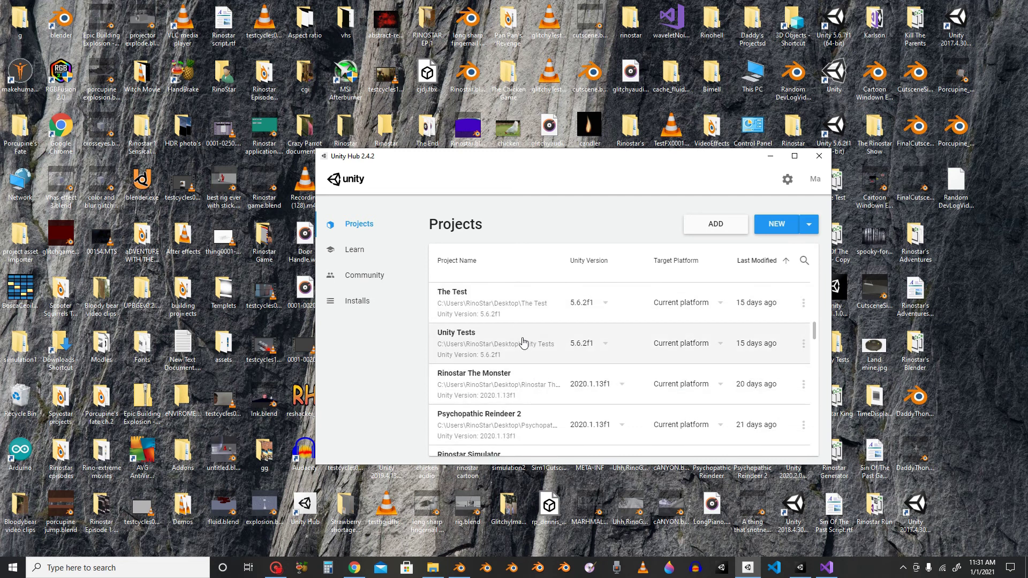
{"action": "scroll", "coordinate": [529, 379], "scroll_direction": "down", "scroll_amount": 1}
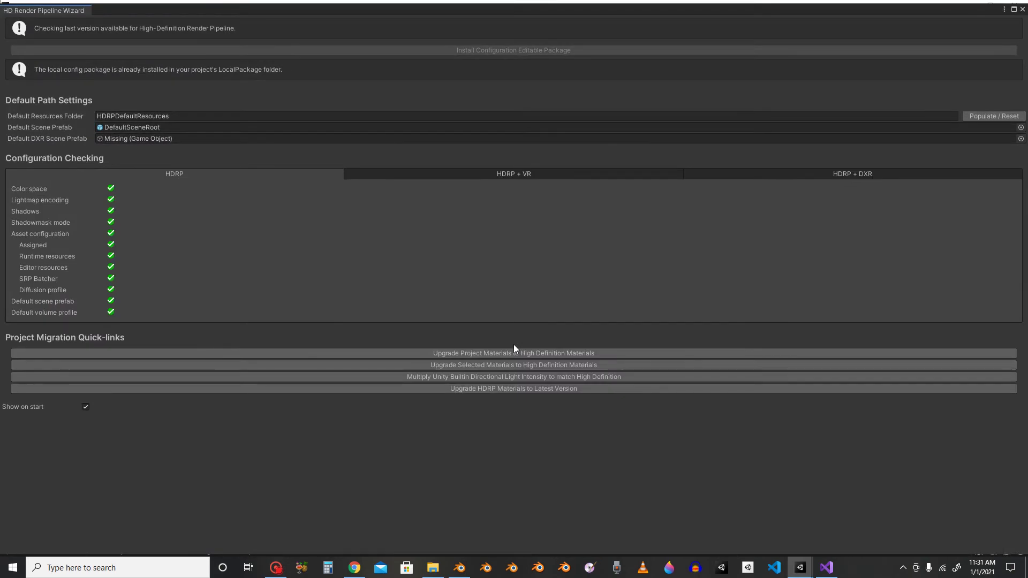
{"action": "left_click", "coordinate": [1022, 9]}
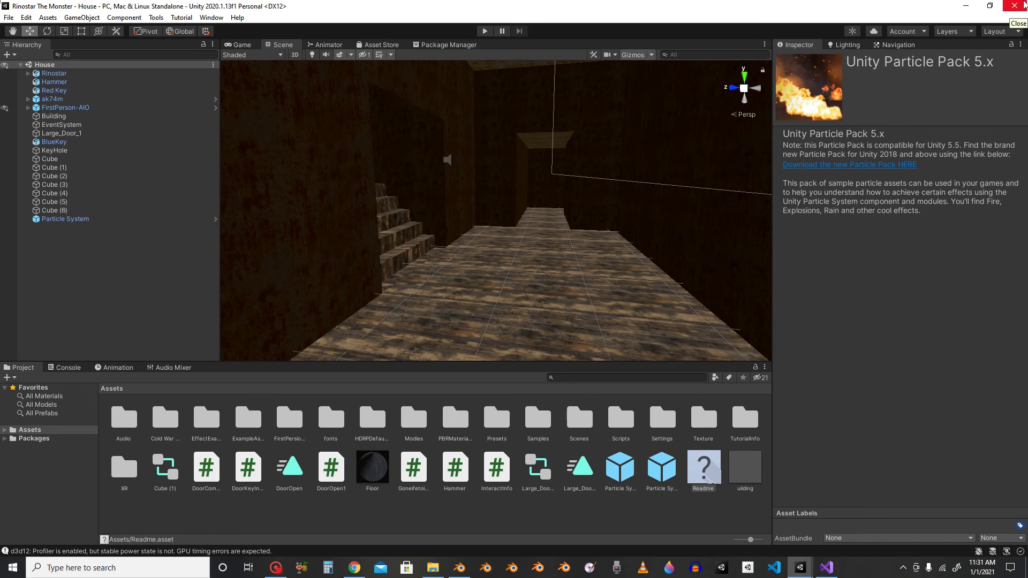
Playtest the House scene with Stop NaNs off, walking through the rooms to check the rendering, and end the playtest.
{"action": "left_click", "coordinate": [484, 30]}
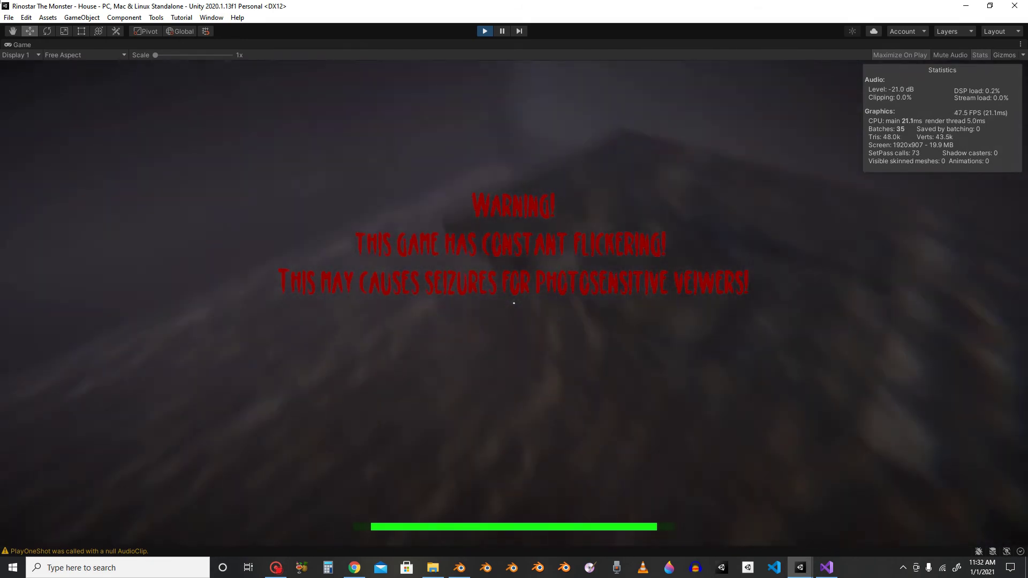
{"action": "key", "text": "w"}
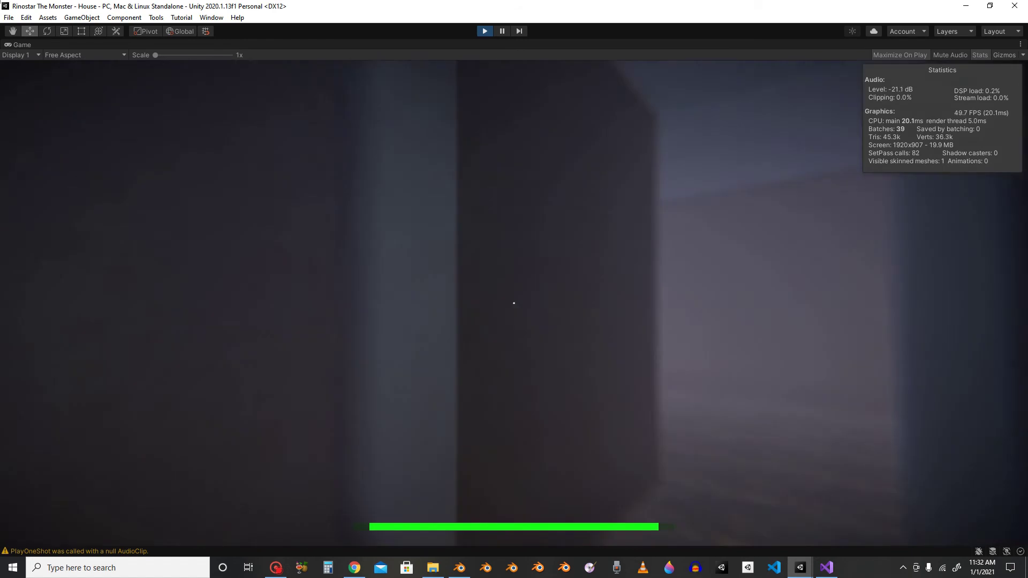
{"action": "key", "text": "w"}
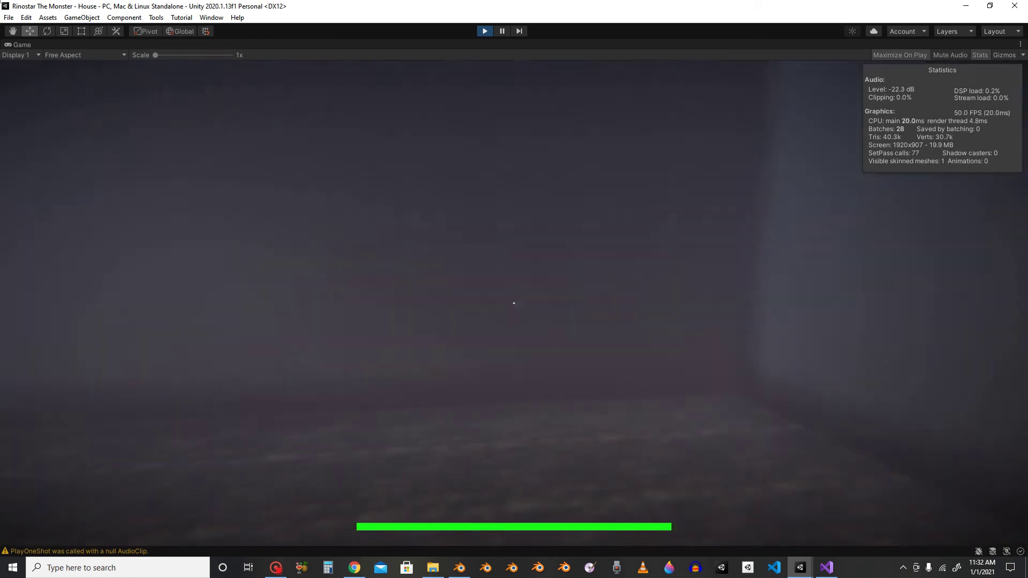
{"action": "key", "text": "w"}
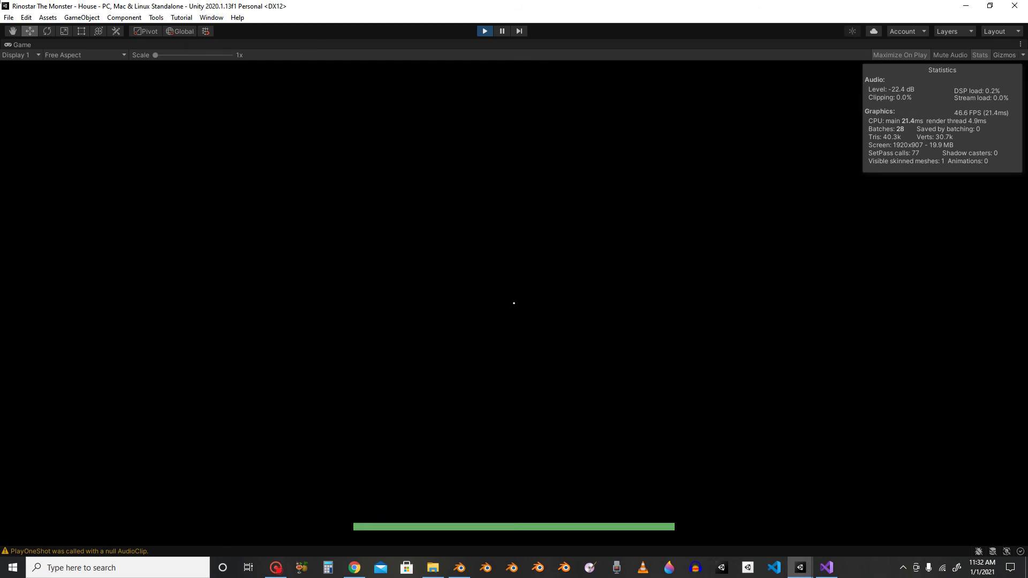
{"action": "key", "text": "shift+w"}
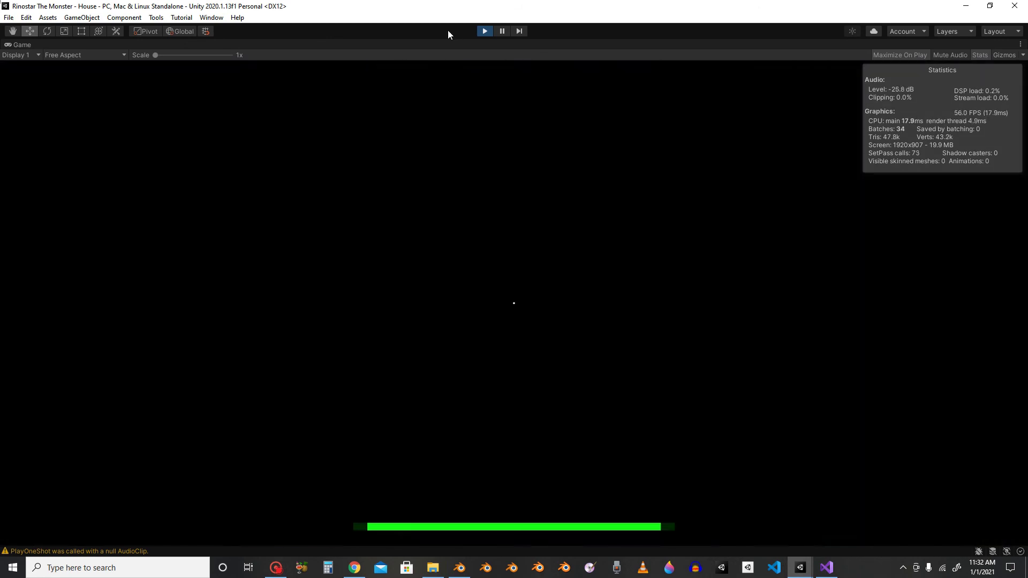
{"action": "left_click", "coordinate": [487, 31]}
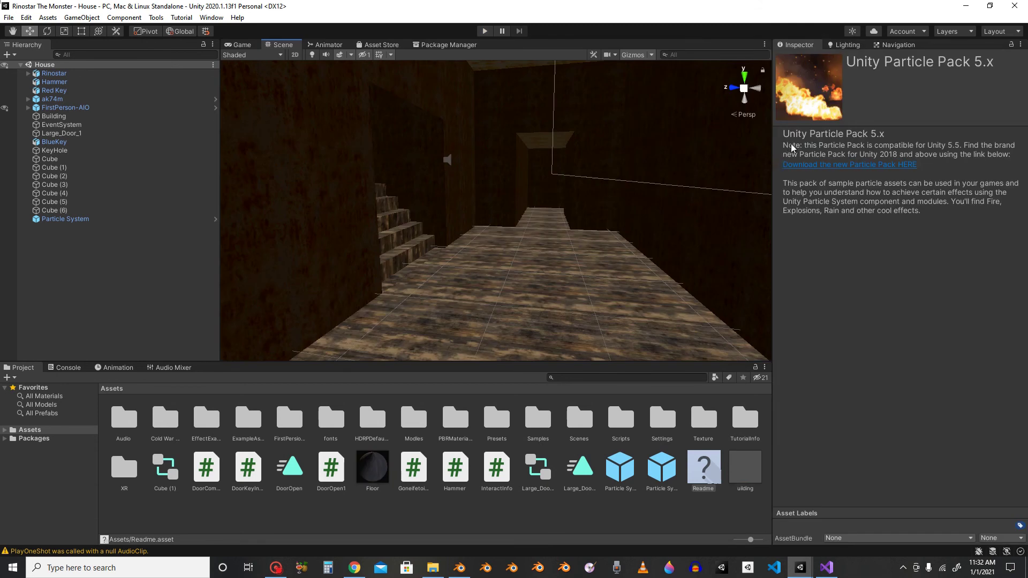
Turn on Stop NaNs for the Player Camera inside the FirstPerson-AIO object.
{"action": "key", "text": "s"}
{"action": "right_click_drag", "start_coordinate": [575, 164], "coordinate": [627, 250]}
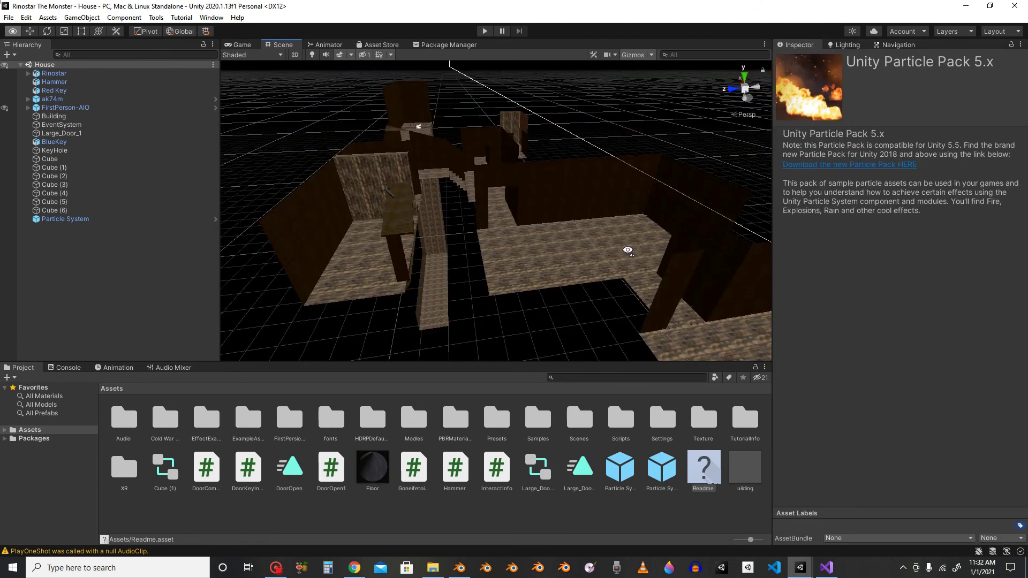
{"action": "scroll", "coordinate": [628, 250], "scroll_direction": "down", "scroll_amount": 5}
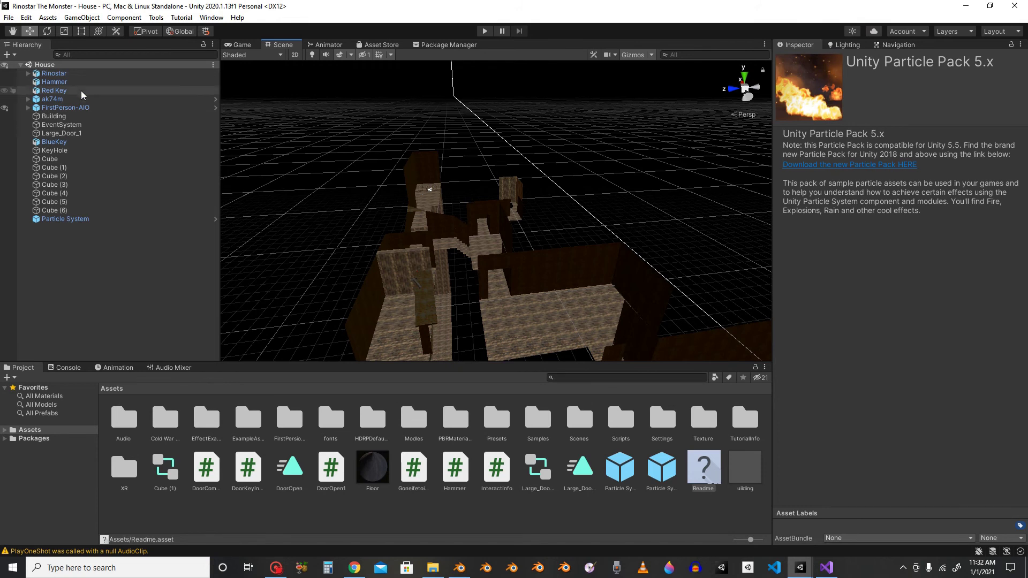
{"action": "left_click", "coordinate": [84, 107]}
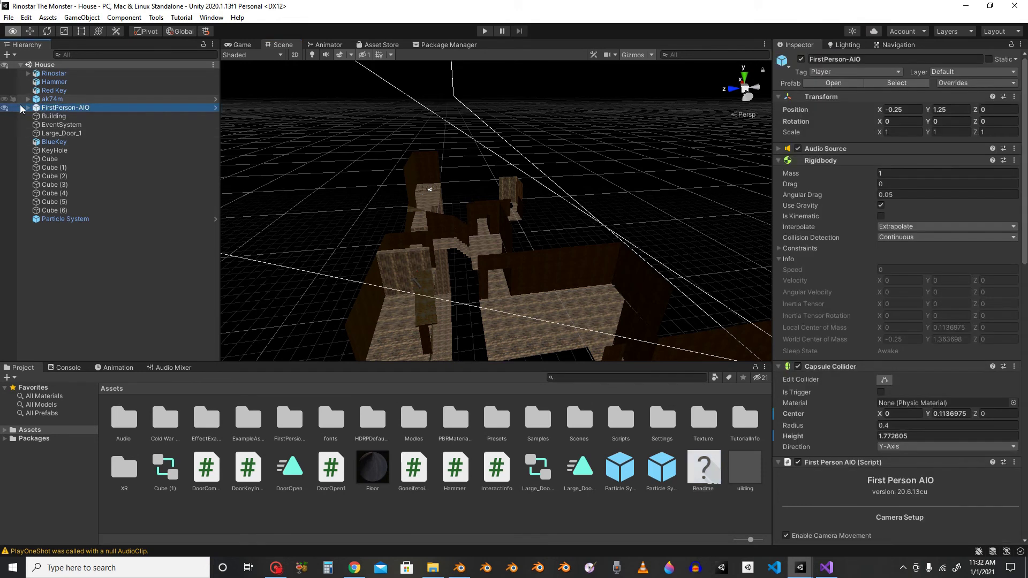
{"action": "left_click", "coordinate": [27, 108]}
{"action": "left_click", "coordinate": [75, 124]}
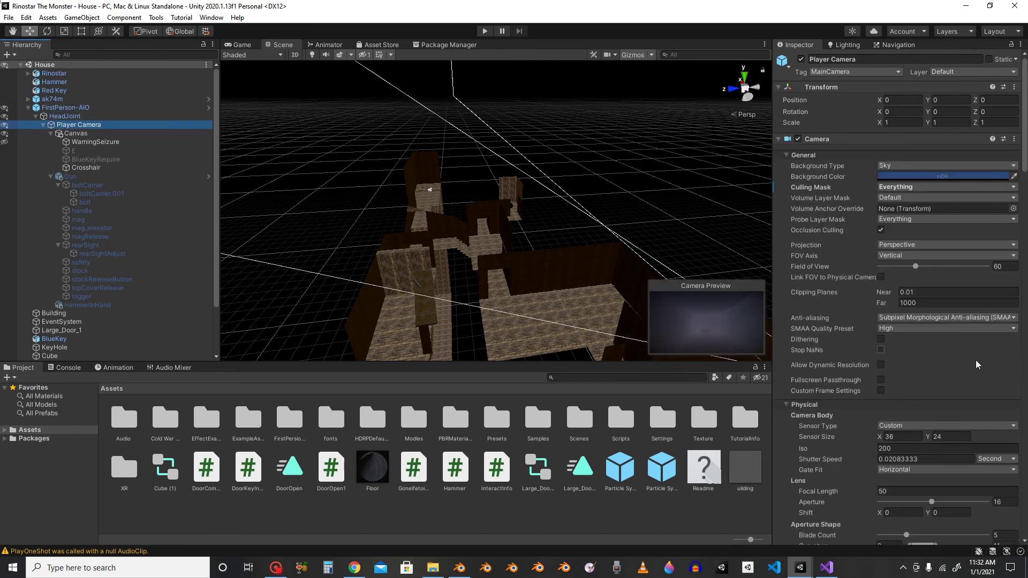
{"action": "scroll", "coordinate": [939, 340], "scroll_direction": "down", "scroll_amount": 4}
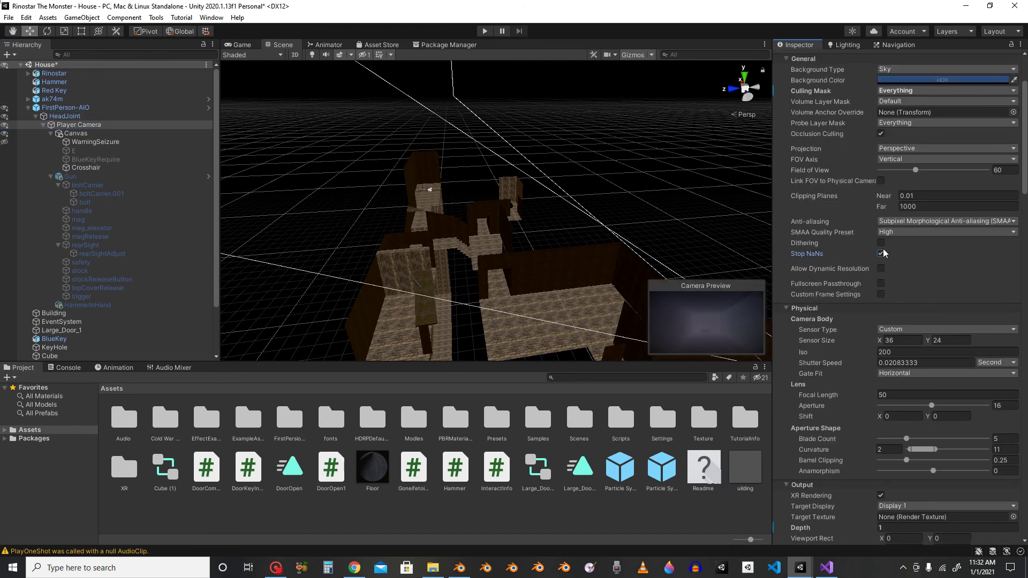
Playtest the House scene with Stop NaNs on, running to the wooden table and picking up the rifle.
{"action": "left_click", "coordinate": [484, 31]}
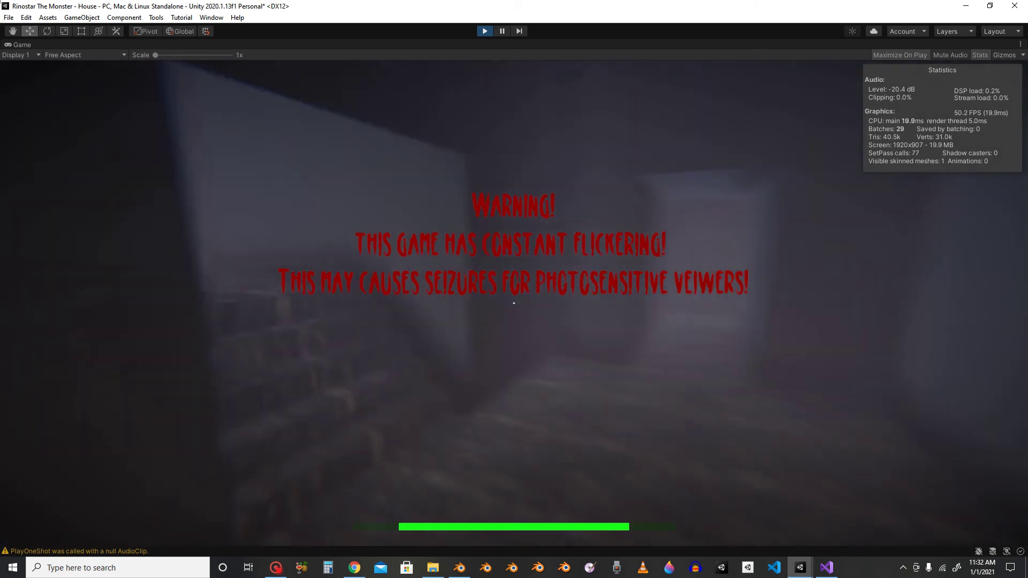
{"action": "key", "text": "shift+w"}
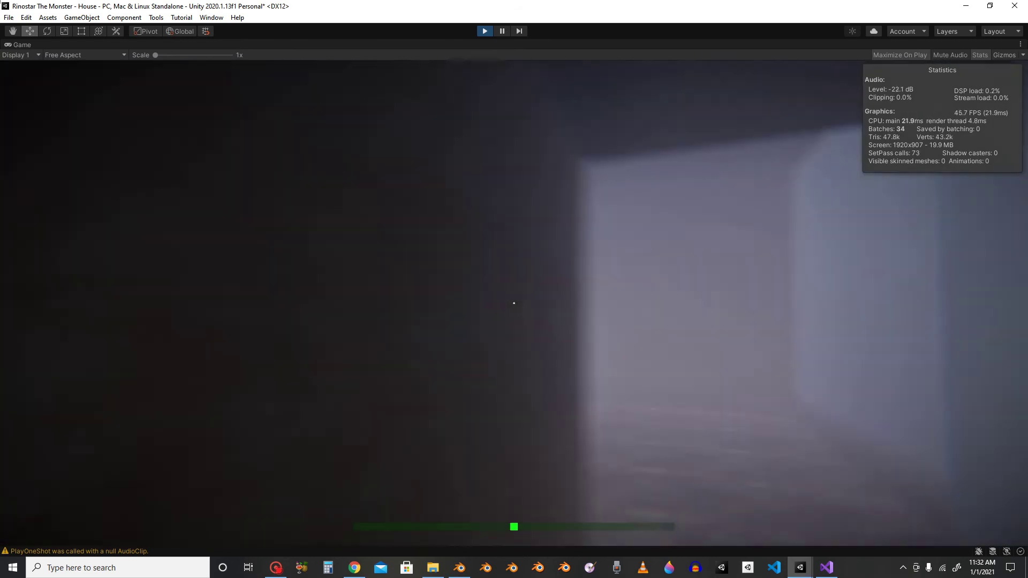
{"action": "key", "text": "w"}
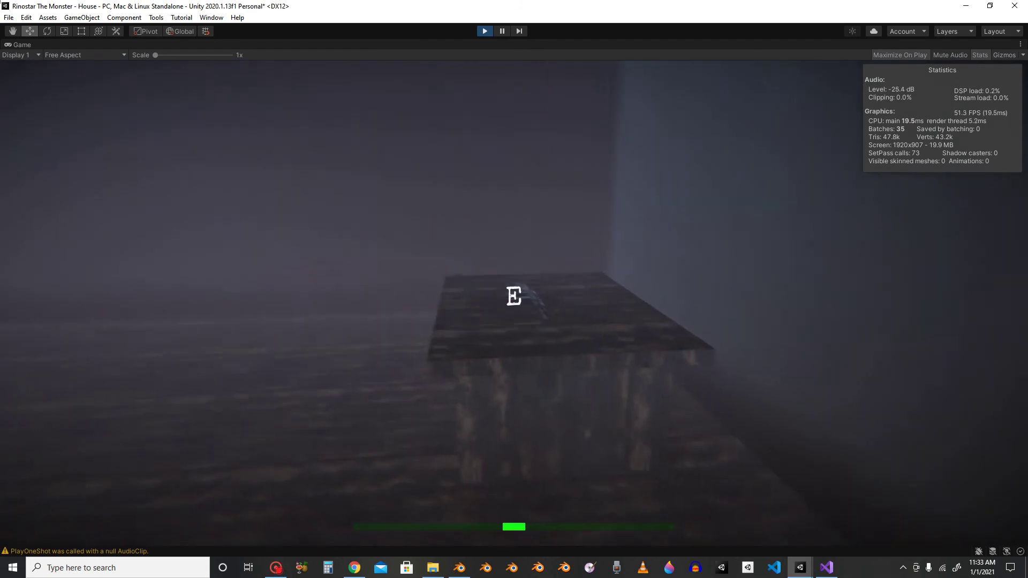
{"action": "key", "text": "e"}
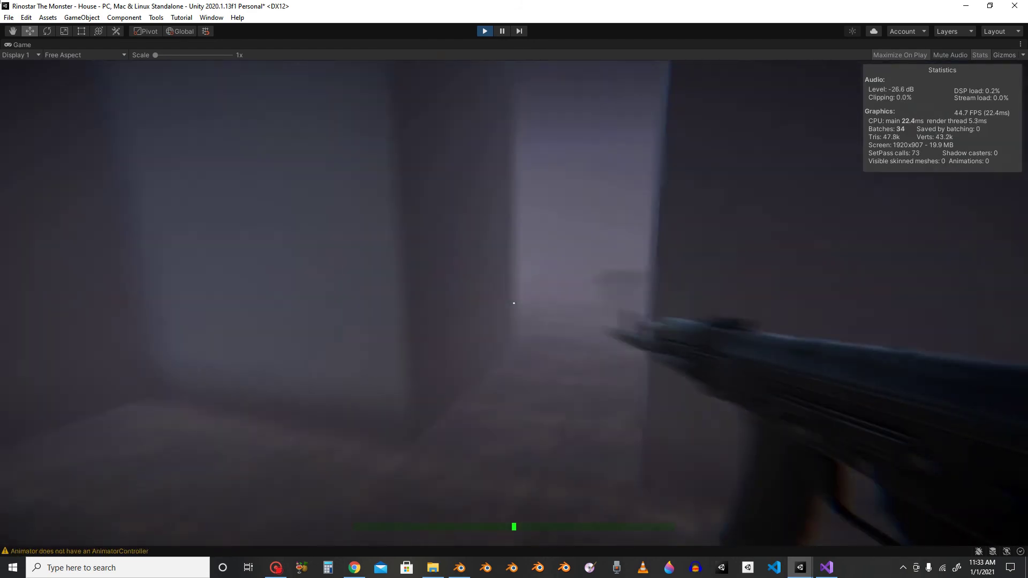
Walk down the foggy corridor to the monster and shoot it to check how the camera renders.
{"action": "key", "text": "w"}
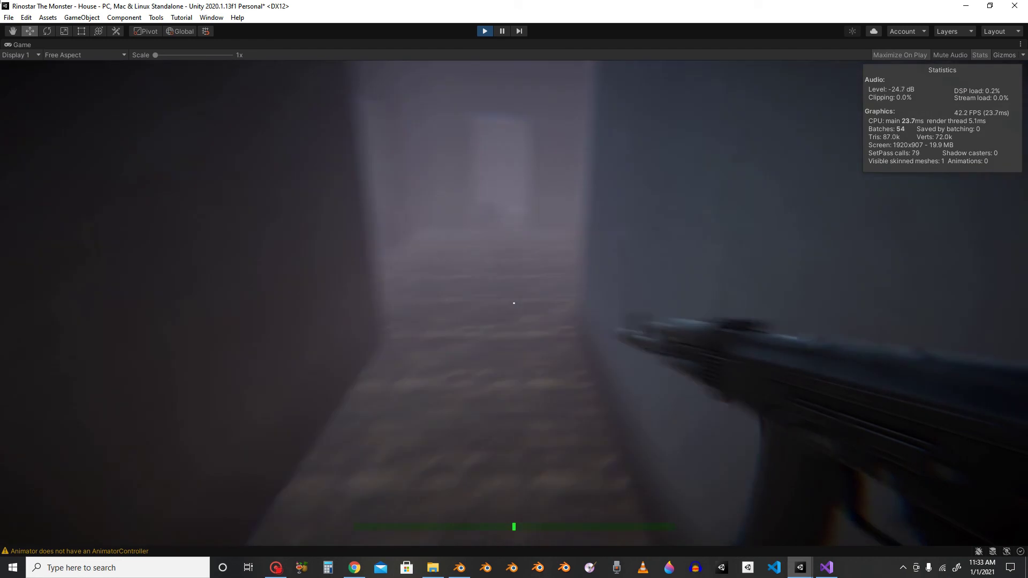
{"action": "key", "text": "w"}
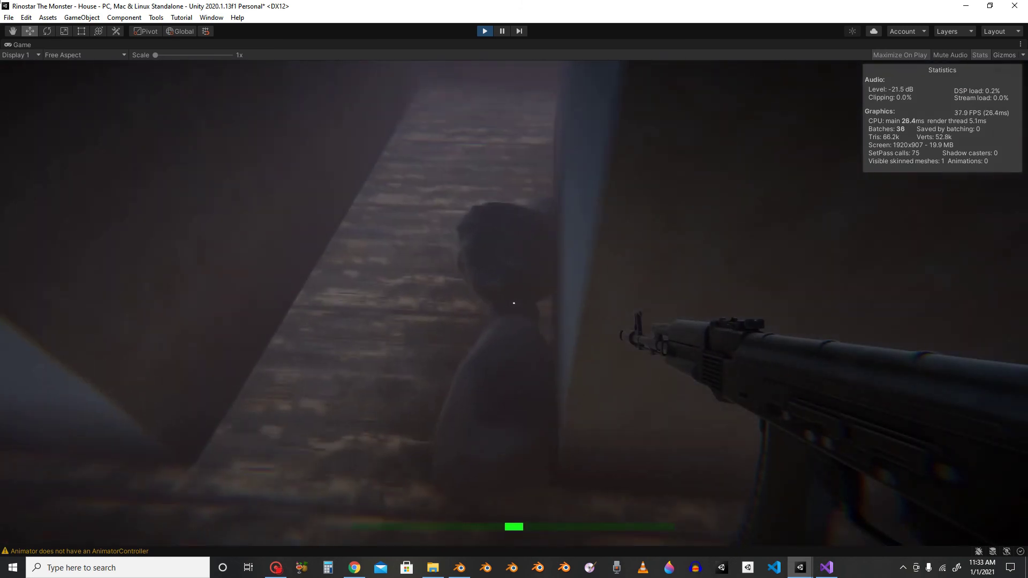
{"action": "key", "text": "w"}
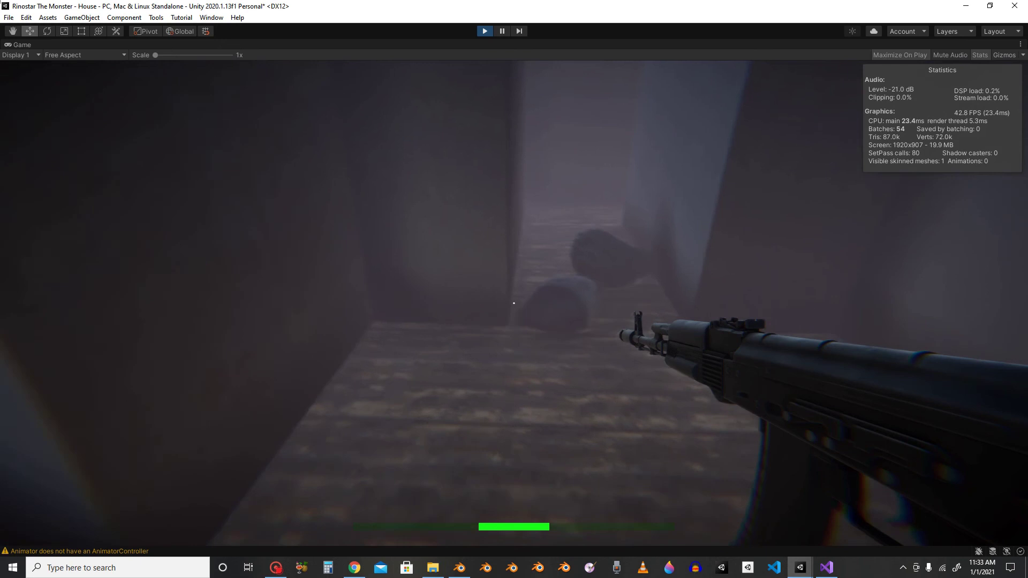
{"action": "key", "text": "w"}
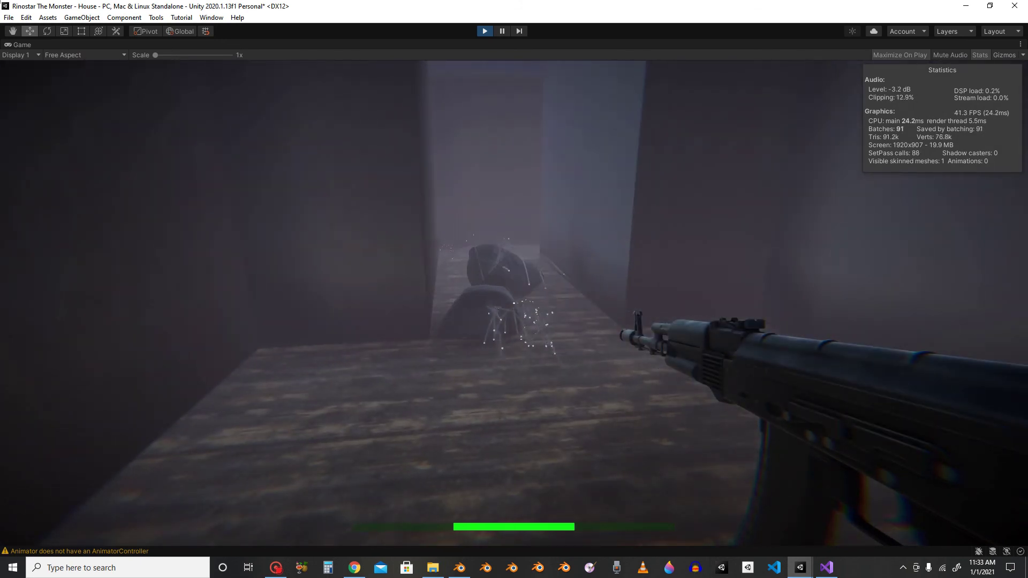
Run past the shot monster through the foggy corridors to the blue box on the wall, checking the rendering.
{"action": "key", "text": "shift+w"}
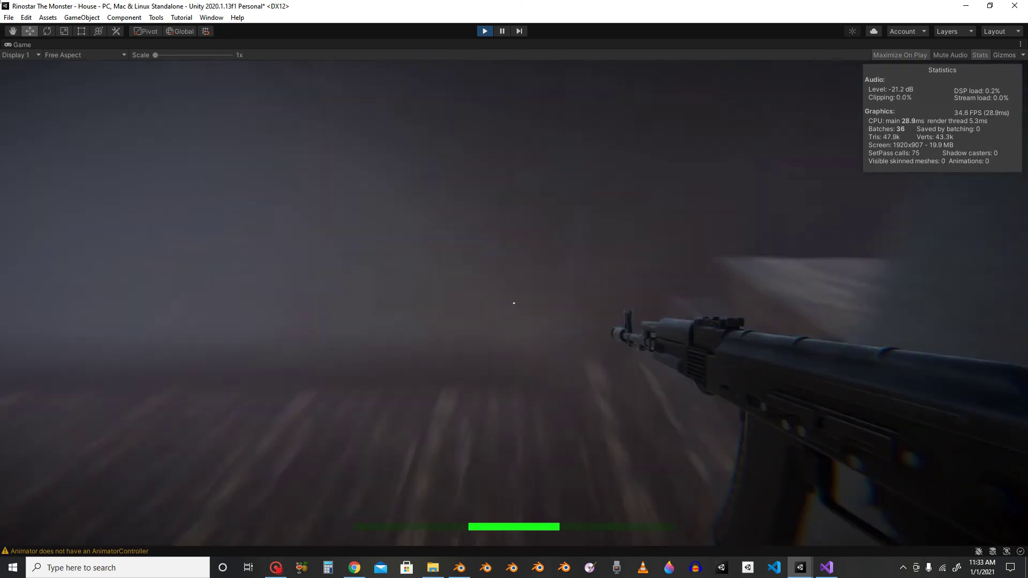
{"action": "key", "text": "w"}
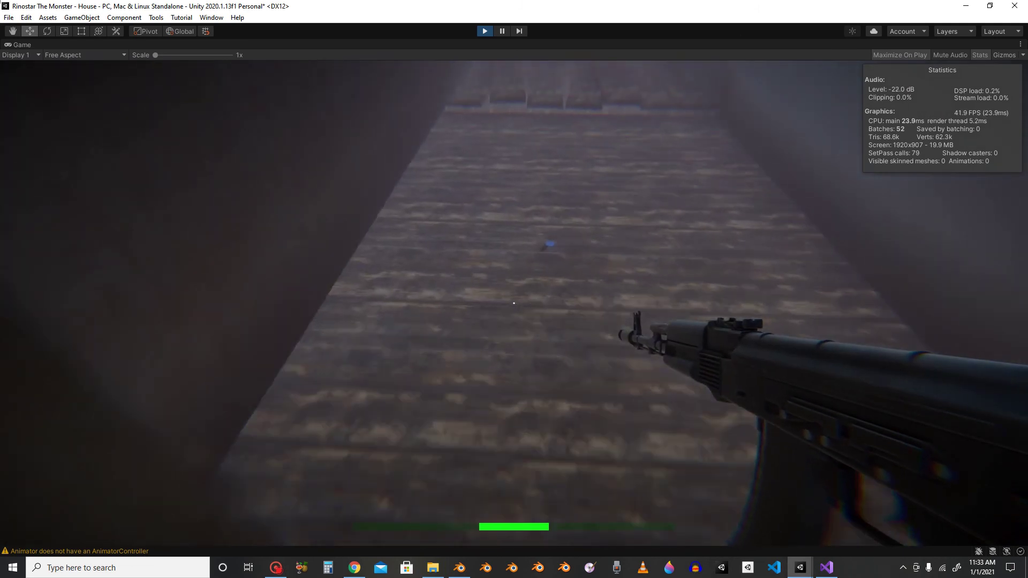
{"action": "key", "text": "w"}
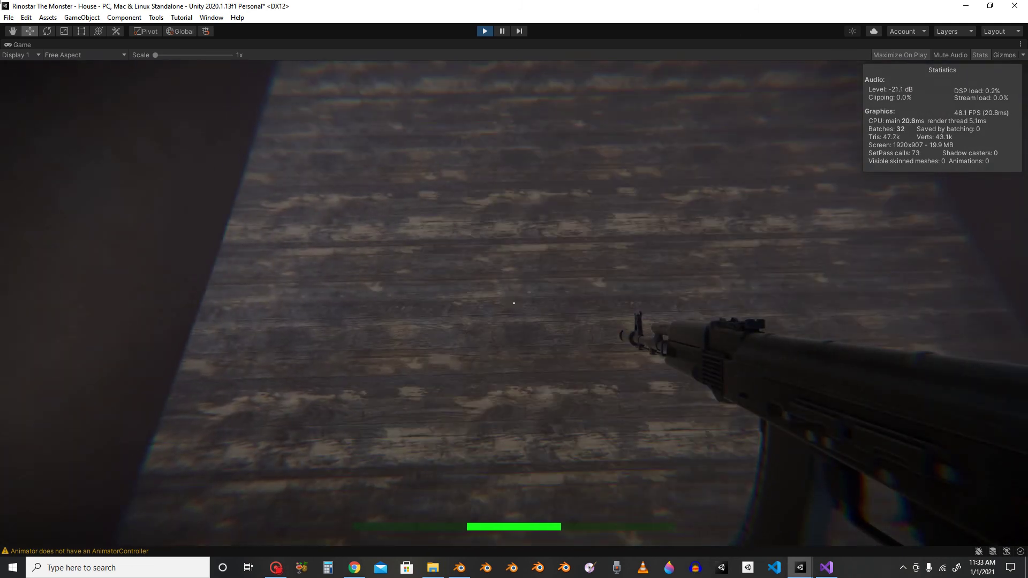
{"action": "key", "text": "shift+w"}
{"action": "key", "text": "shift+w"}
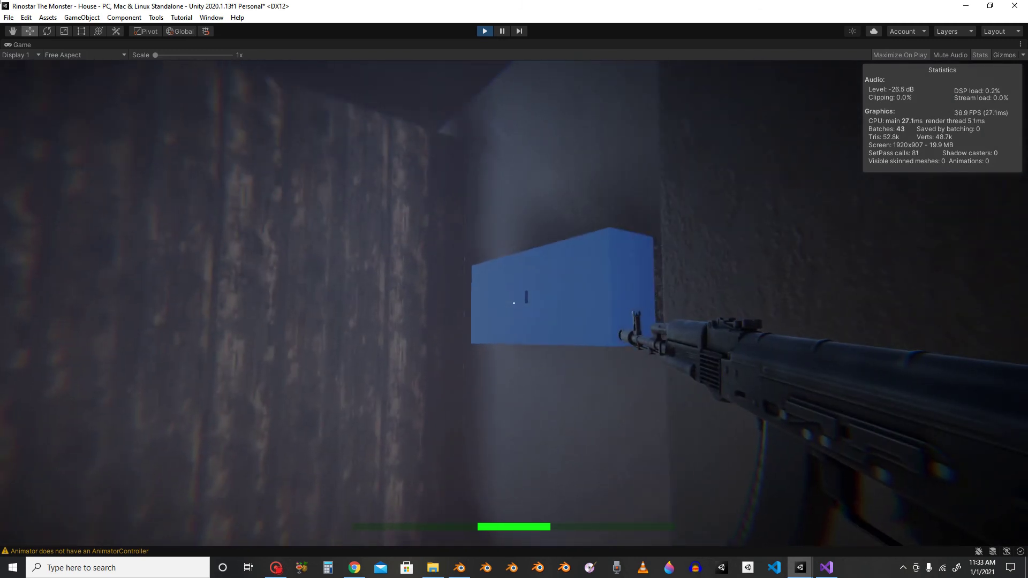
Continue through the fog to the ledge holding the hammer and pick up the hammer.
{"action": "key", "text": "w"}
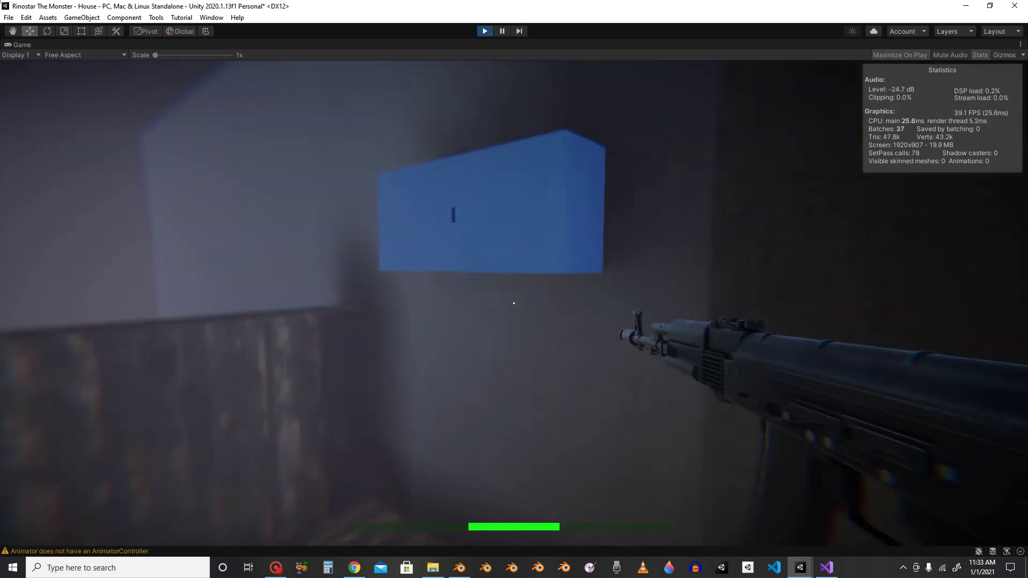
{"action": "key", "text": "w"}
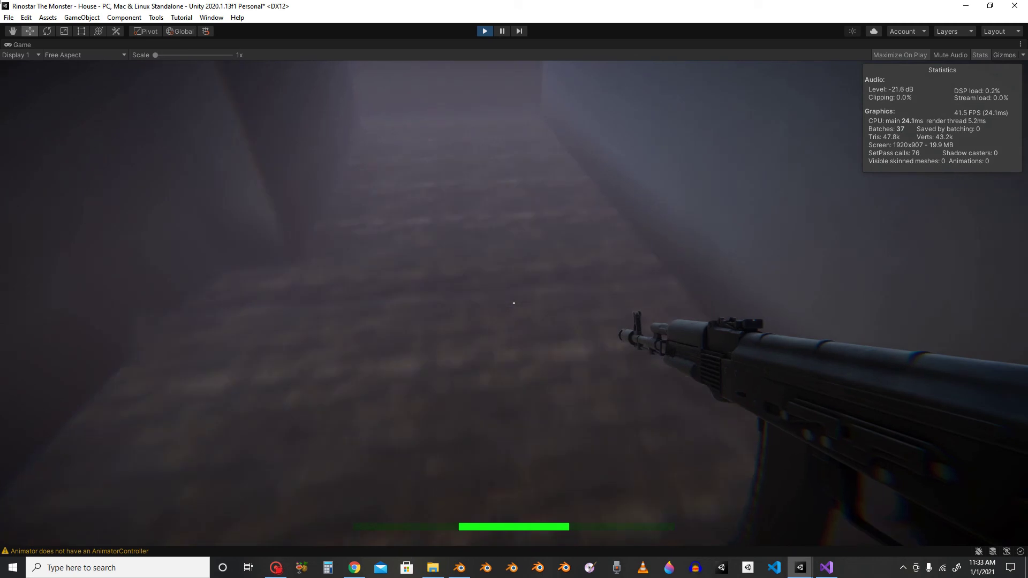
{"action": "key", "text": "w"}
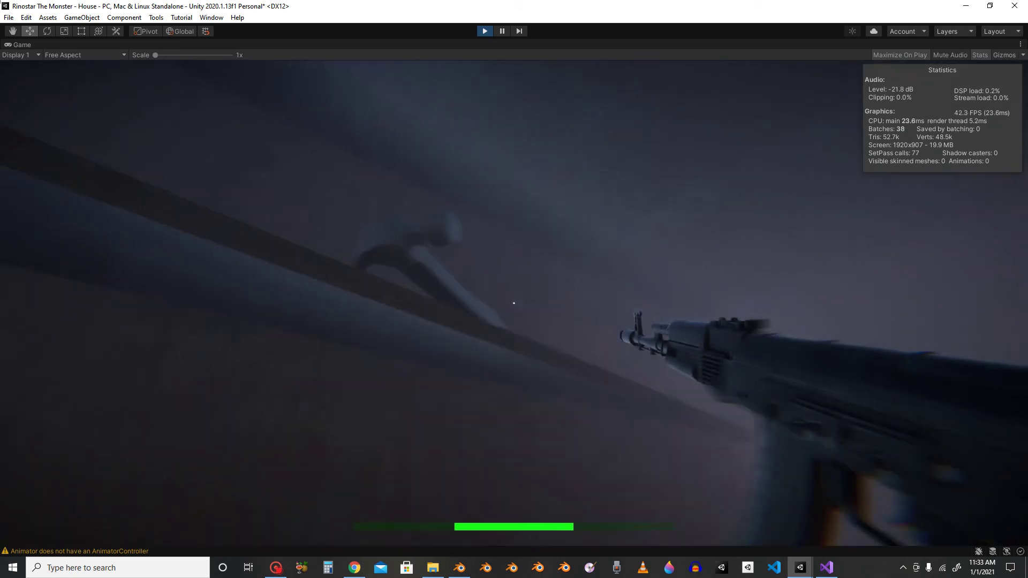
{"action": "key", "text": "e"}
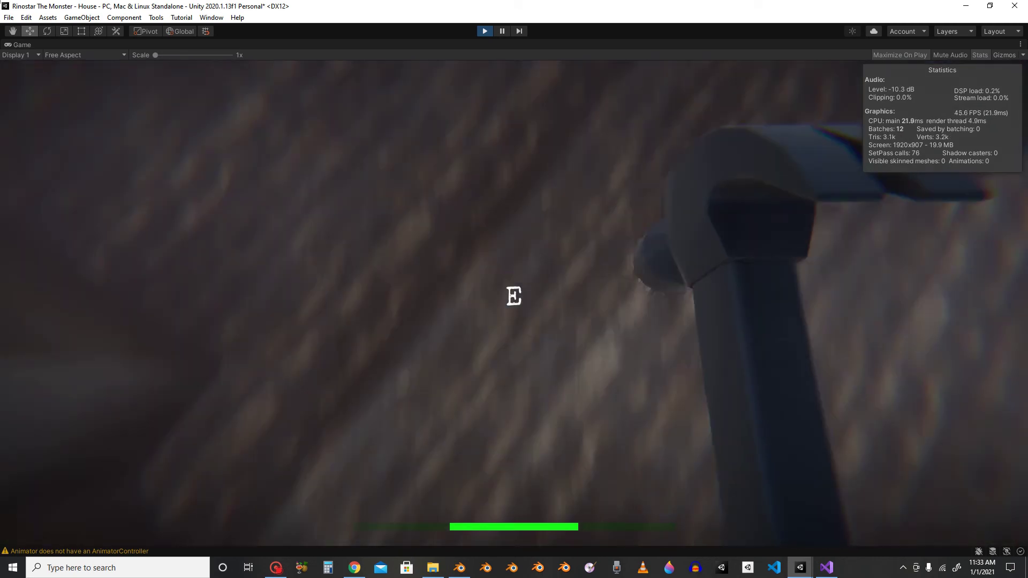
Run back down the corridor with the hammer to the loose wooden planks covering the floor shaft.
{"action": "key", "text": "w"}
{"action": "key", "text": "shift+w"}
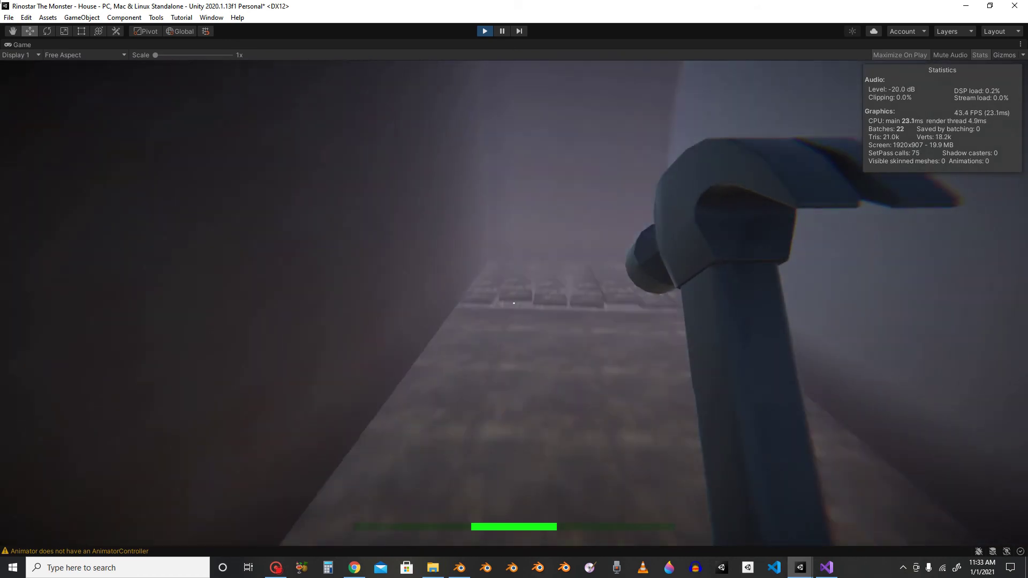
{"action": "key", "text": "shift+w"}
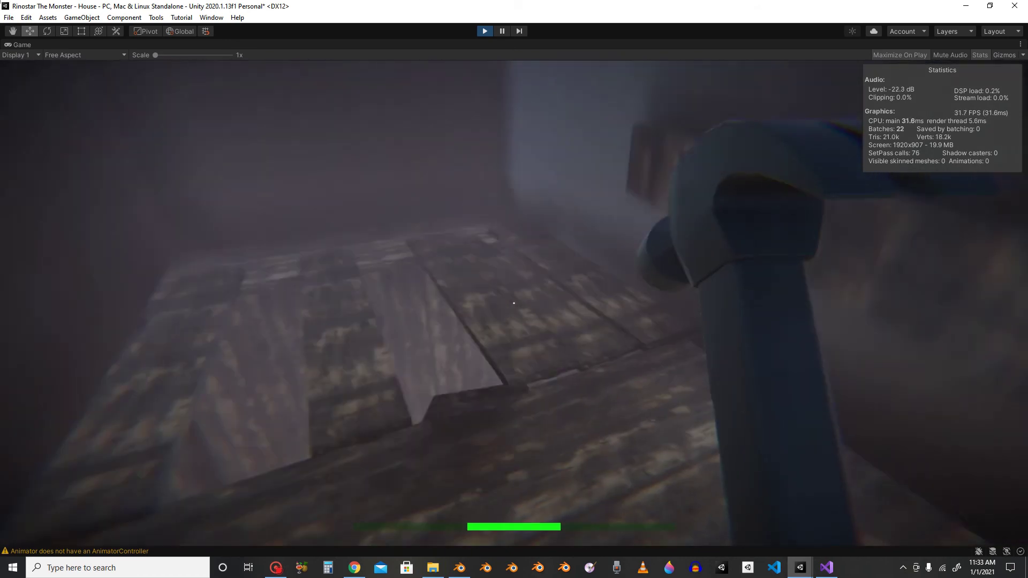
{"action": "key", "text": "w"}
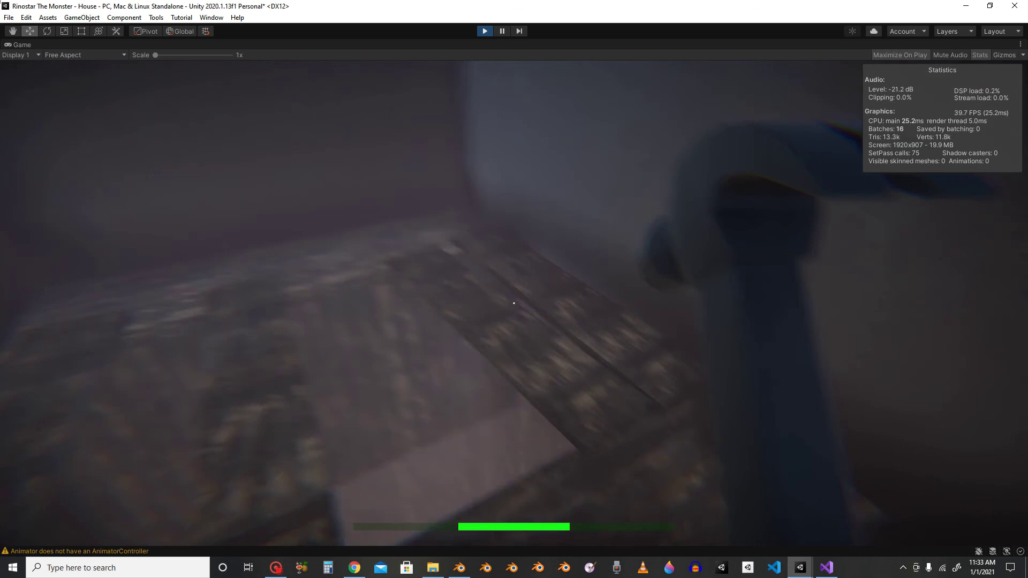
{"action": "key", "text": "w"}
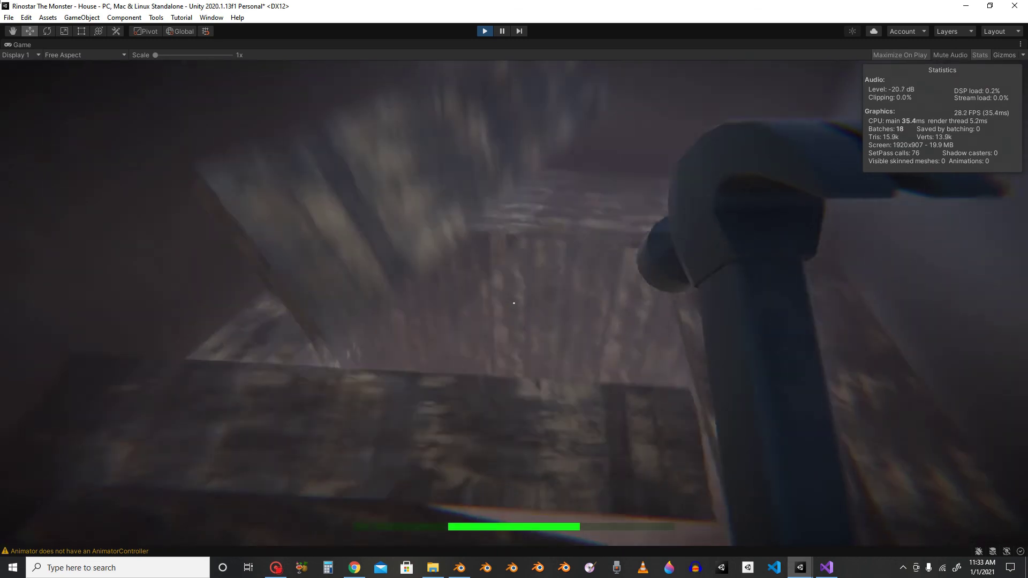
Knock out the wooden planks with the hammer and drop down the shaft to check the rendering.
{"action": "key", "text": "w"}
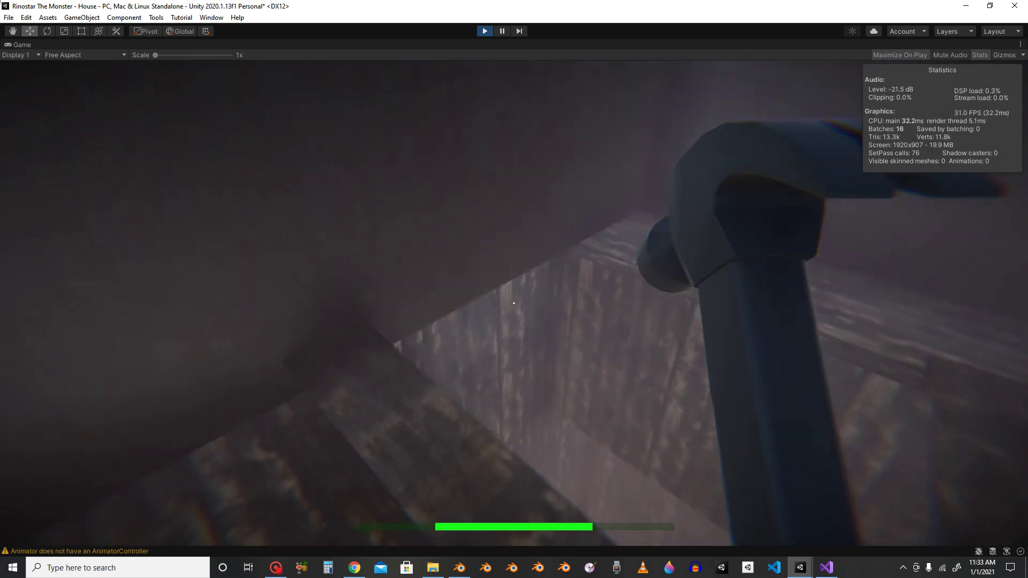
{"action": "key", "text": "w"}
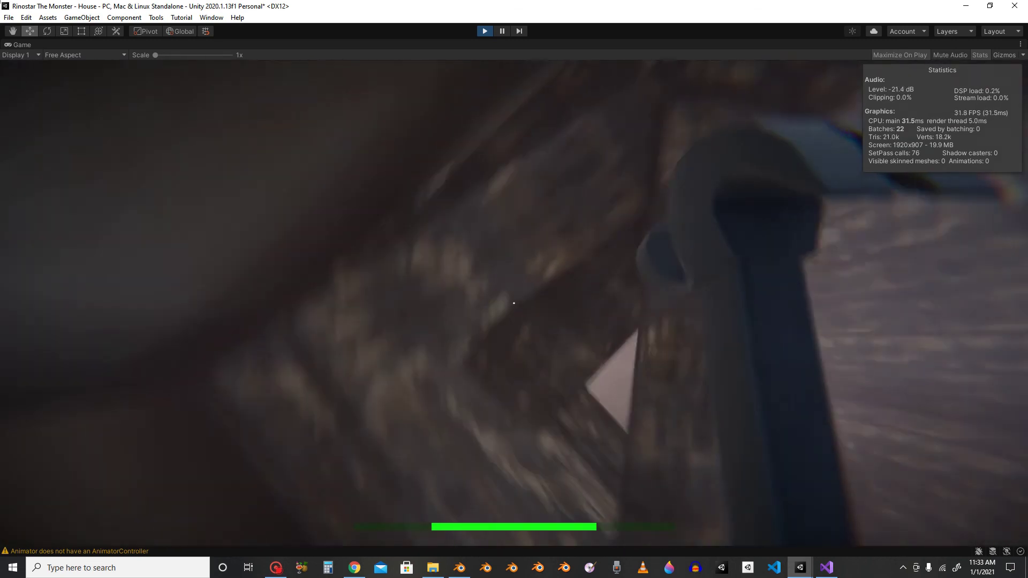
{"action": "key", "text": "w"}
{"action": "key", "text": "w"}
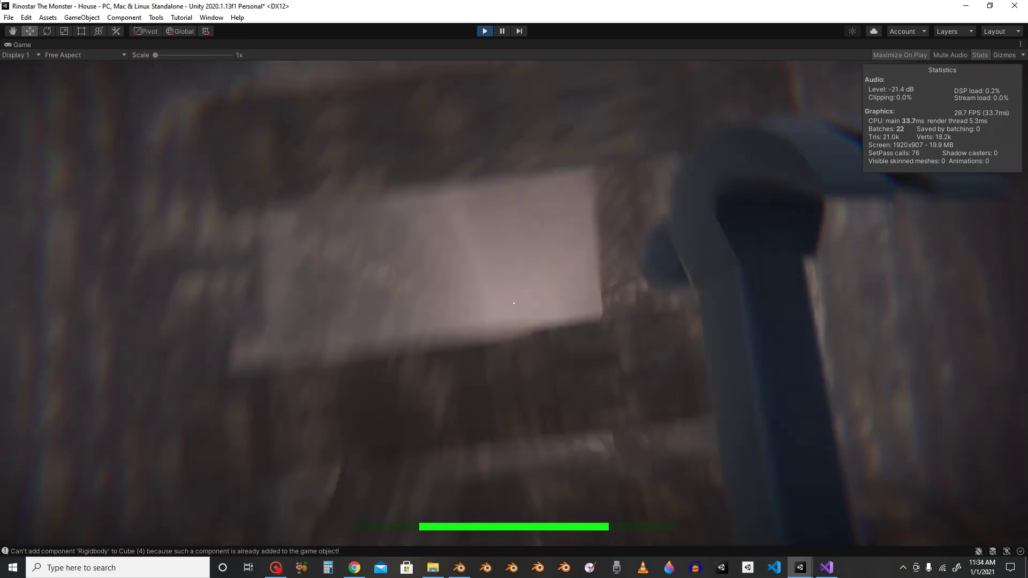
{"action": "key", "text": "w"}
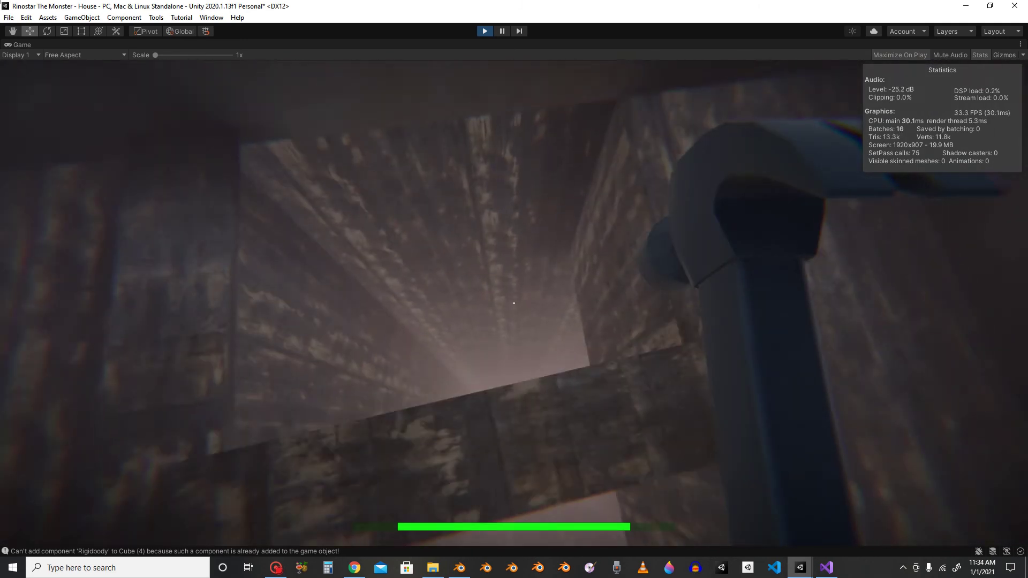
{"action": "left_click", "coordinate": [514, 303]}
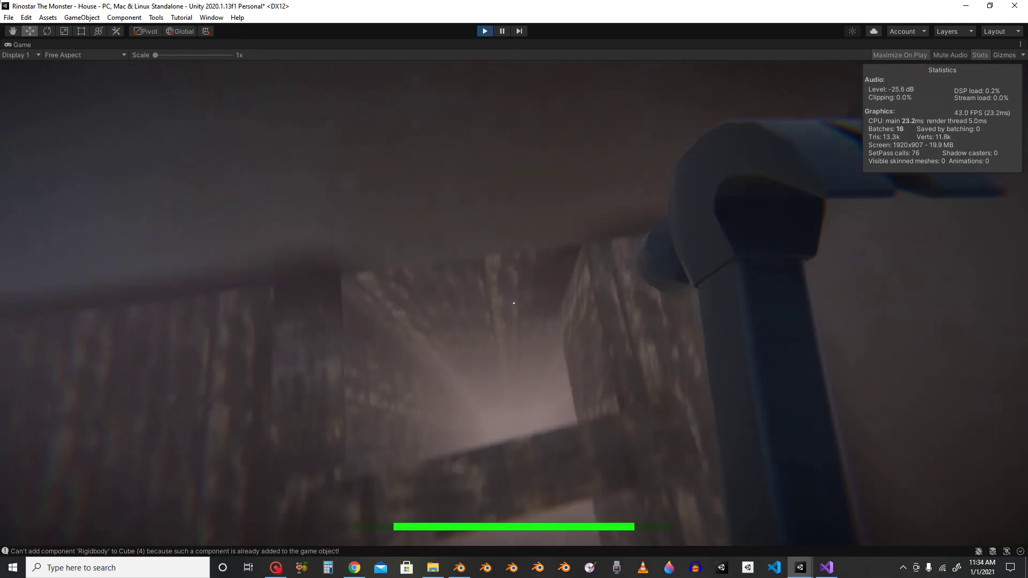
{"action": "key", "text": "w"}
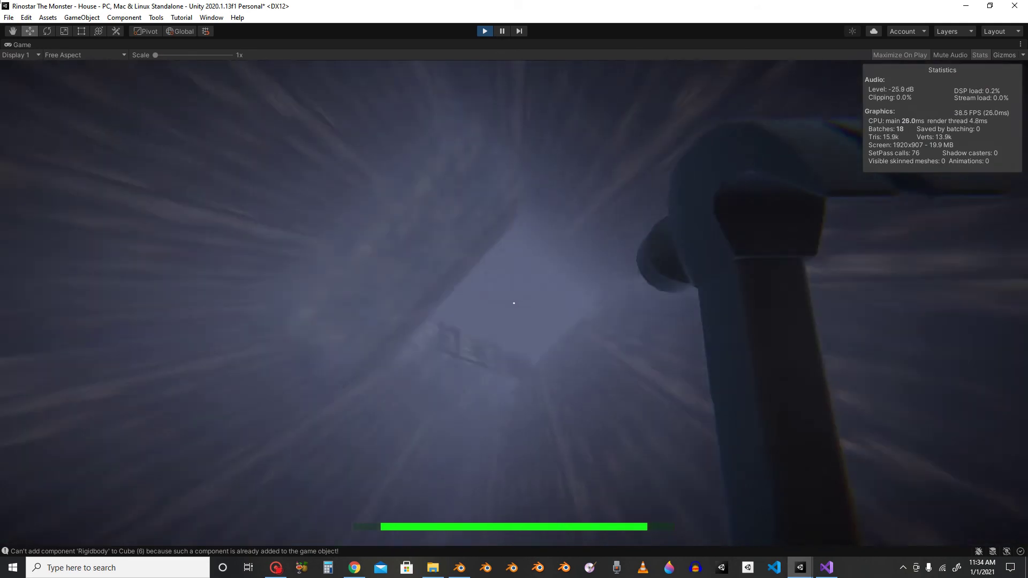
{"action": "key", "text": "w"}
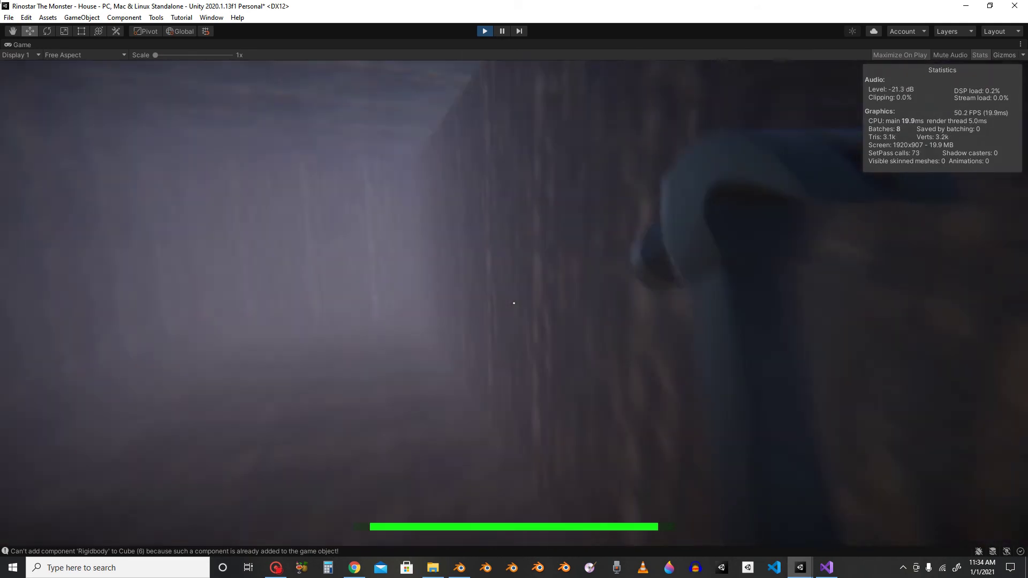
Run along the wooden passage below the shaft and end the playtest.
{"action": "key", "text": "shift+w"}
{"action": "key", "text": "shift+w"}
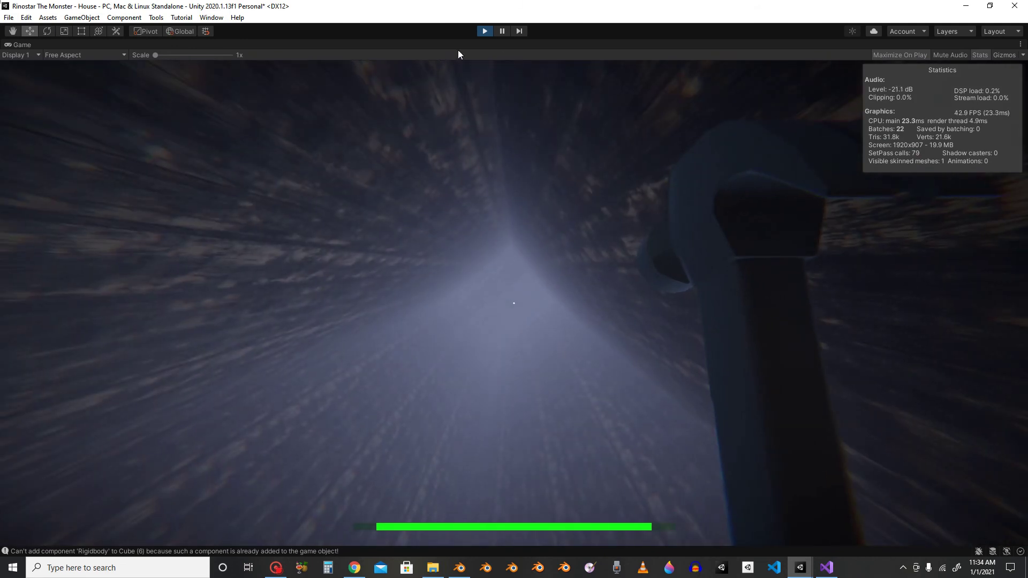
{"action": "left_click", "coordinate": [485, 31]}
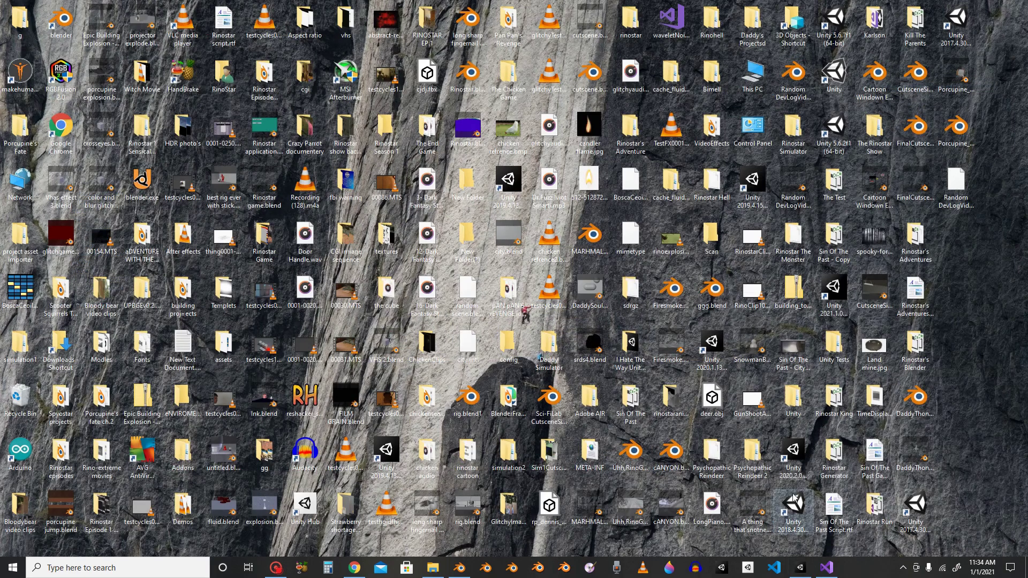
Switch to the Rinostar's Blender project and examine the Stop NaN Propagation option in the Post-process Layer of the Player's MainCamera.
{"action": "left_click", "coordinate": [800, 567]}
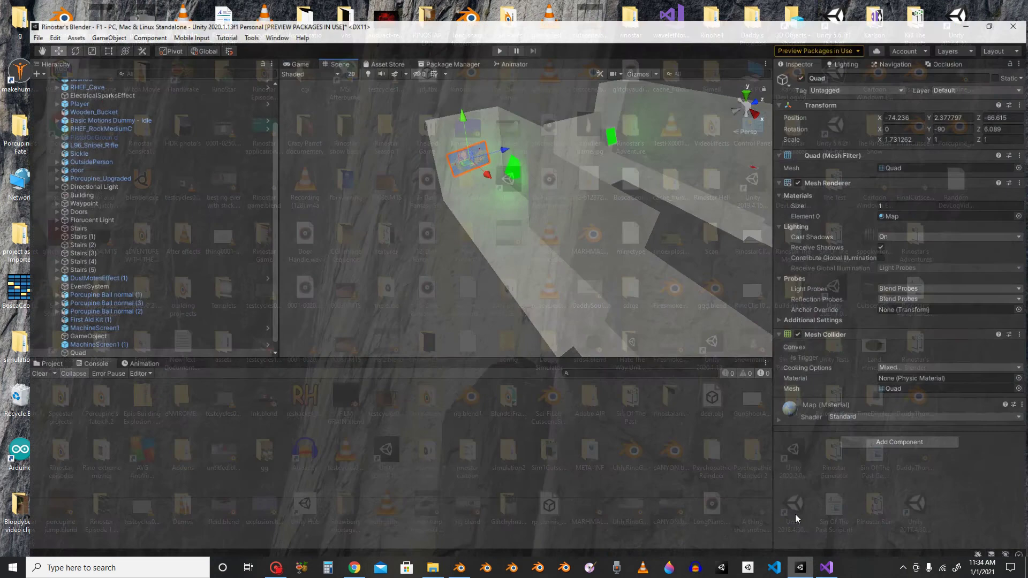
{"action": "right_click_drag", "start_coordinate": [559, 200], "coordinate": [737, 210]}
{"action": "key", "text": "w"}
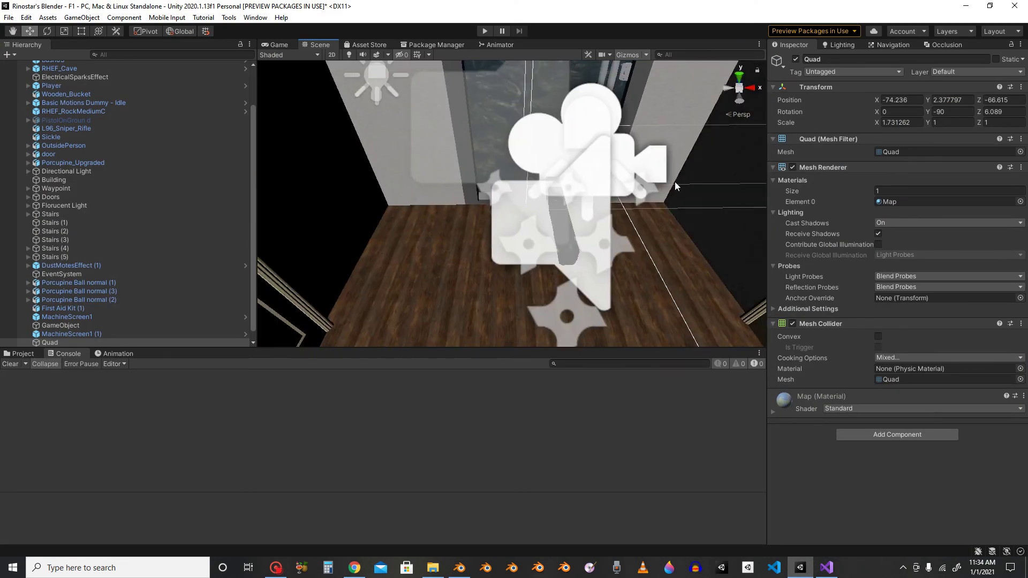
{"action": "left_click", "coordinate": [603, 104]}
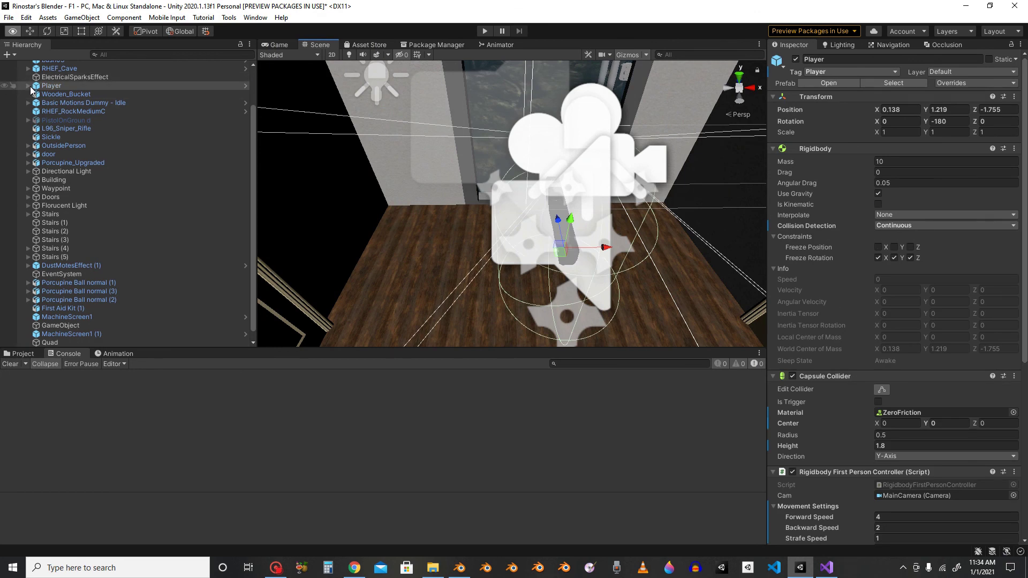
{"action": "left_click", "coordinate": [68, 94]}
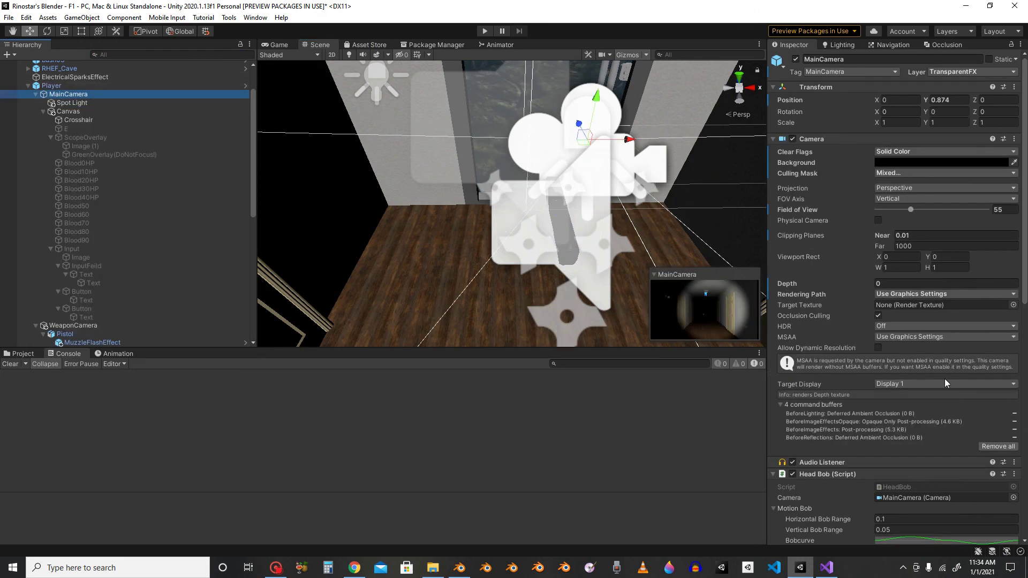
{"action": "scroll", "coordinate": [944, 378], "scroll_direction": "down", "scroll_amount": 10}
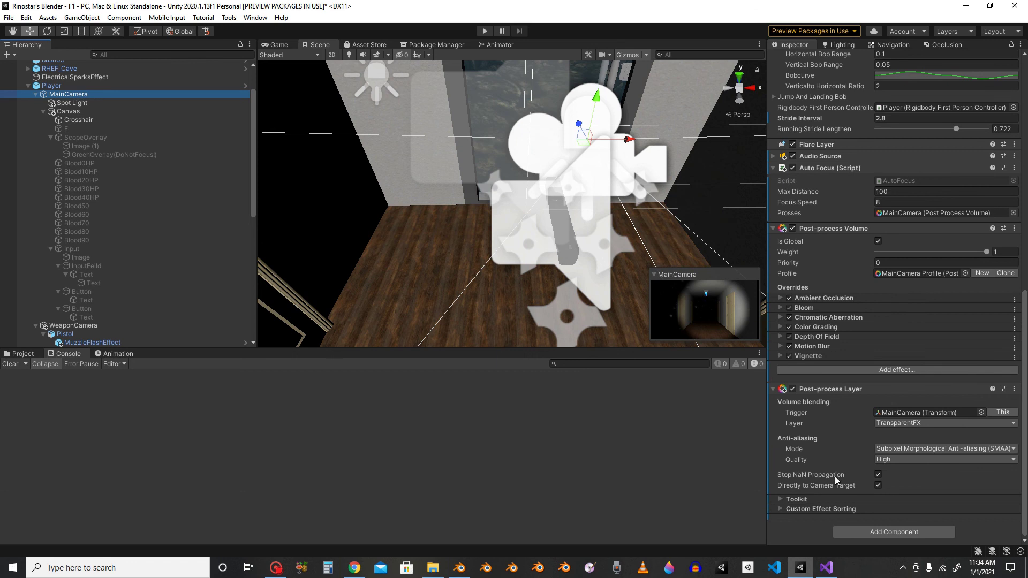
{"action": "mouse_move", "coordinate": [819, 472]}
Collapse the Player hierarchy, clear the selection and look around the rooms of the F1 scene.
{"action": "left_click", "coordinate": [28, 86], "text": "alt"}
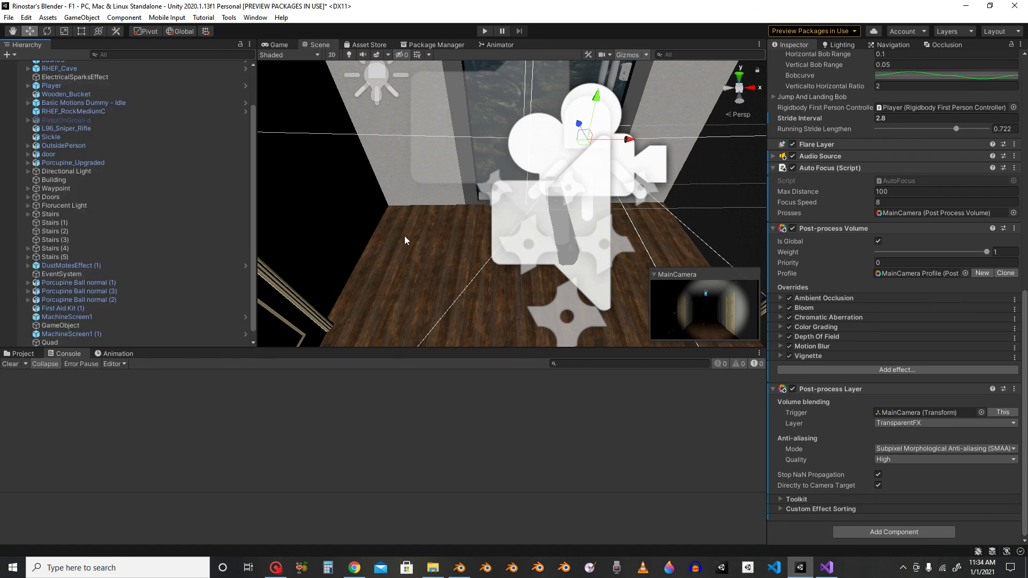
{"action": "key", "text": "ctrl+a"}
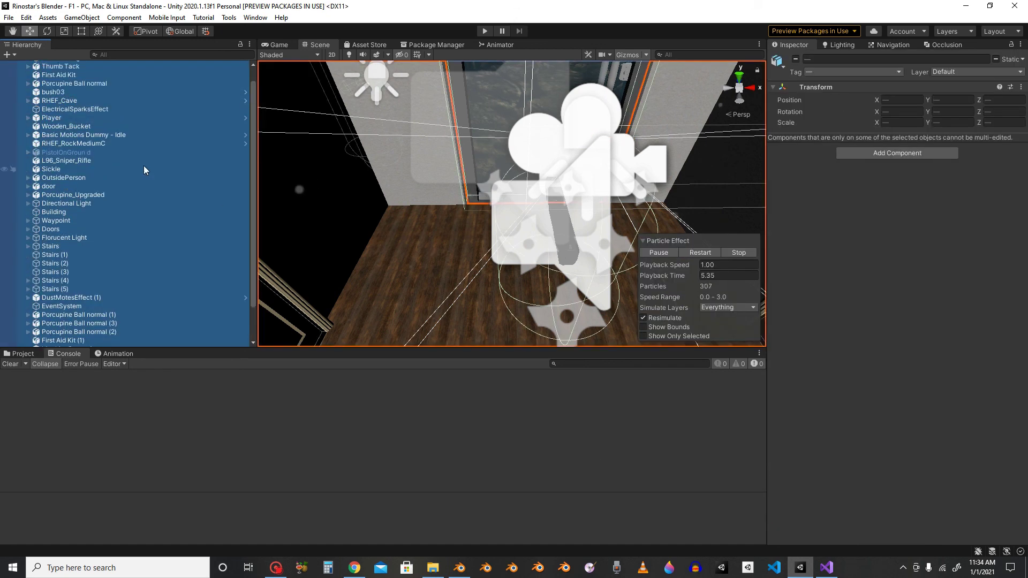
{"action": "scroll", "coordinate": [107, 145], "scroll_direction": "up", "scroll_amount": 2}
{"action": "left_click", "coordinate": [146, 166]}
{"action": "right_click_drag", "start_coordinate": [374, 177], "coordinate": [305, 93]}
{"action": "left_click", "coordinate": [470, 136]}
{"action": "key", "text": "w"}
{"action": "left_click_drag", "start_coordinate": [305, 94], "coordinate": [284, 366], "text": "alt"}
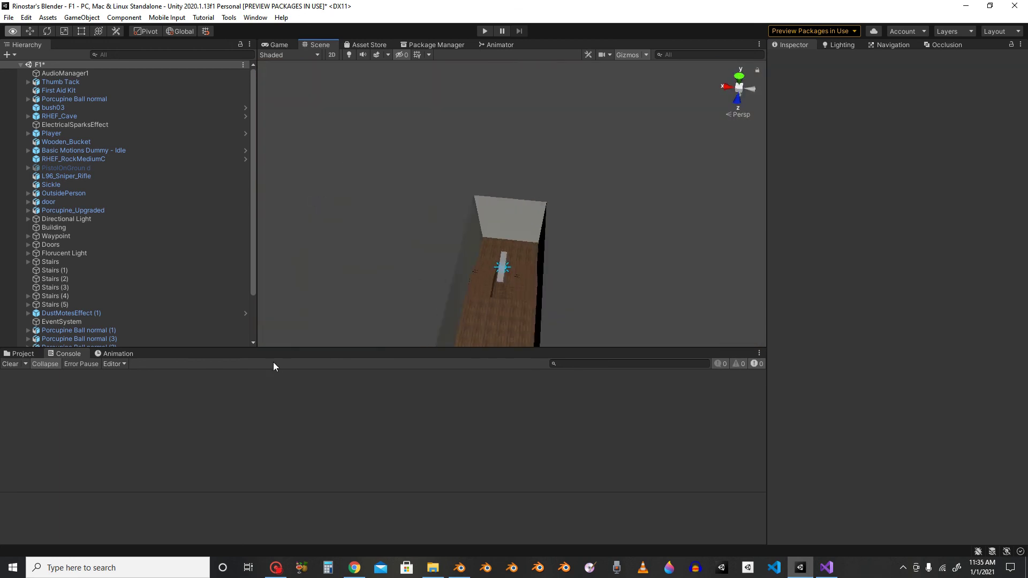
{"action": "left_click_drag", "start_coordinate": [589, 300], "coordinate": [810, 225], "text": "alt"}
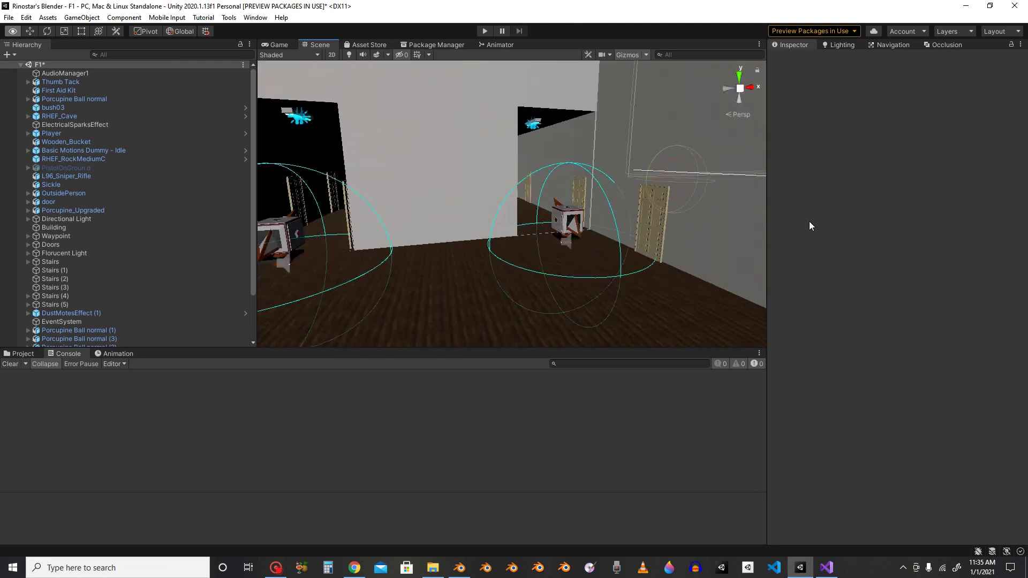